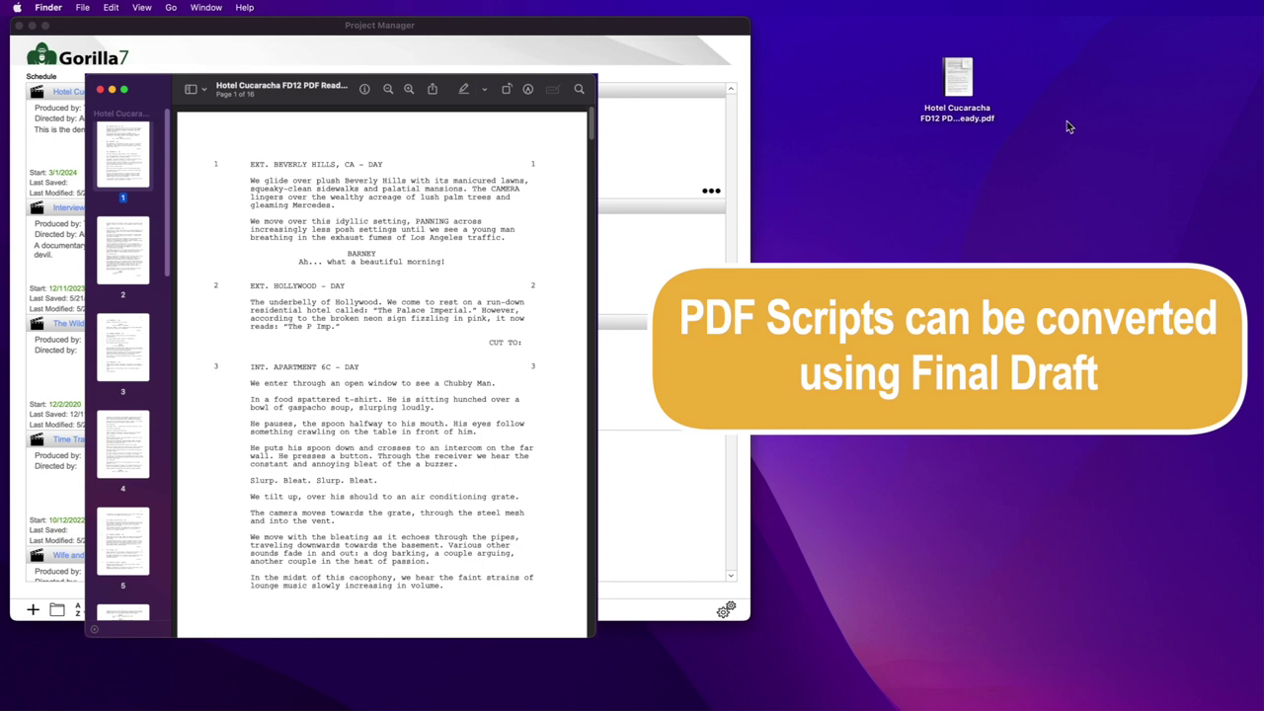
# Open Hotel Cucaracha FD12 PDF Ready.pdf from the desktop, review the layout and scene numbers of its first pages, and quit Preview.
pyautogui.press('space')
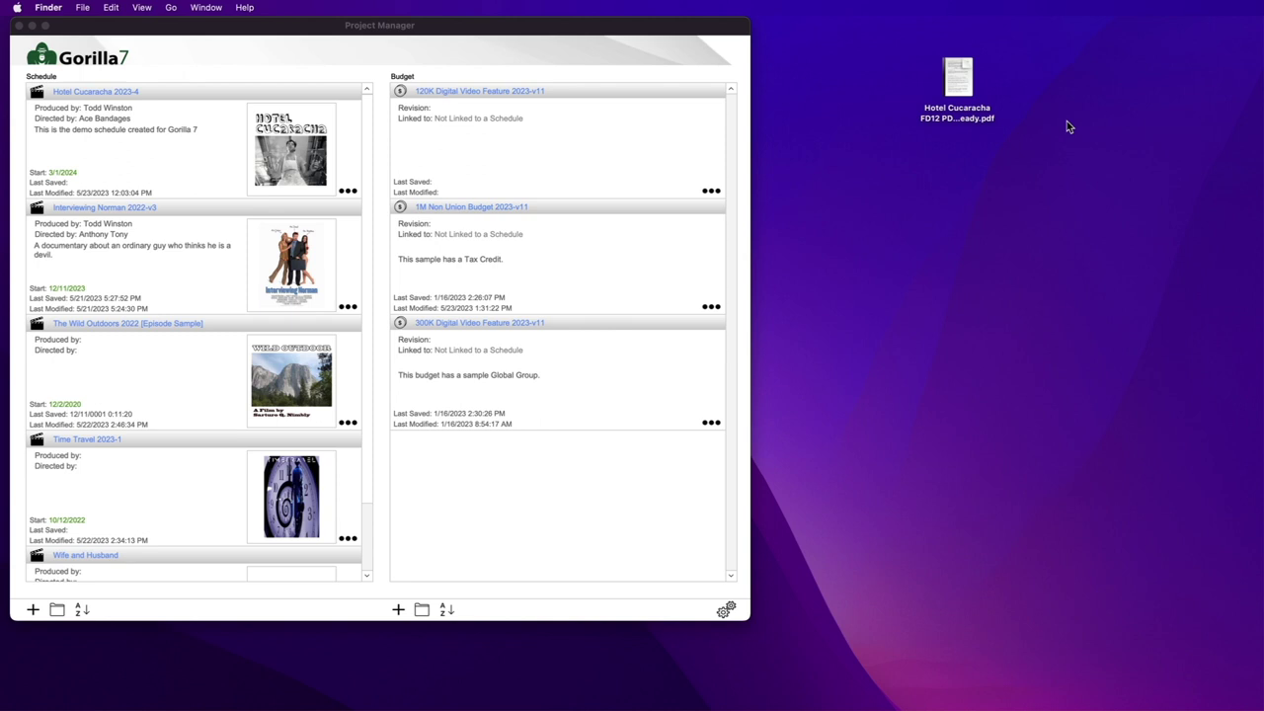
pyautogui.doubleClick(958, 79)
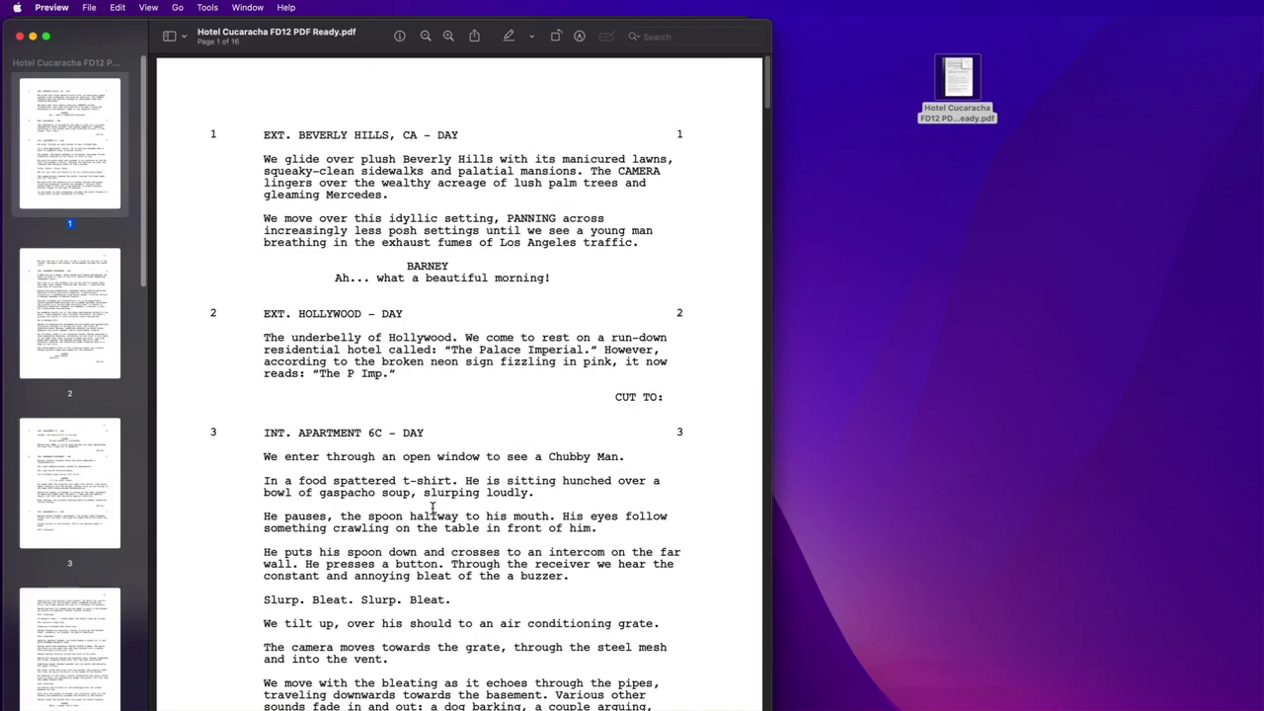
pyautogui.scroll(-8, 432, 509)
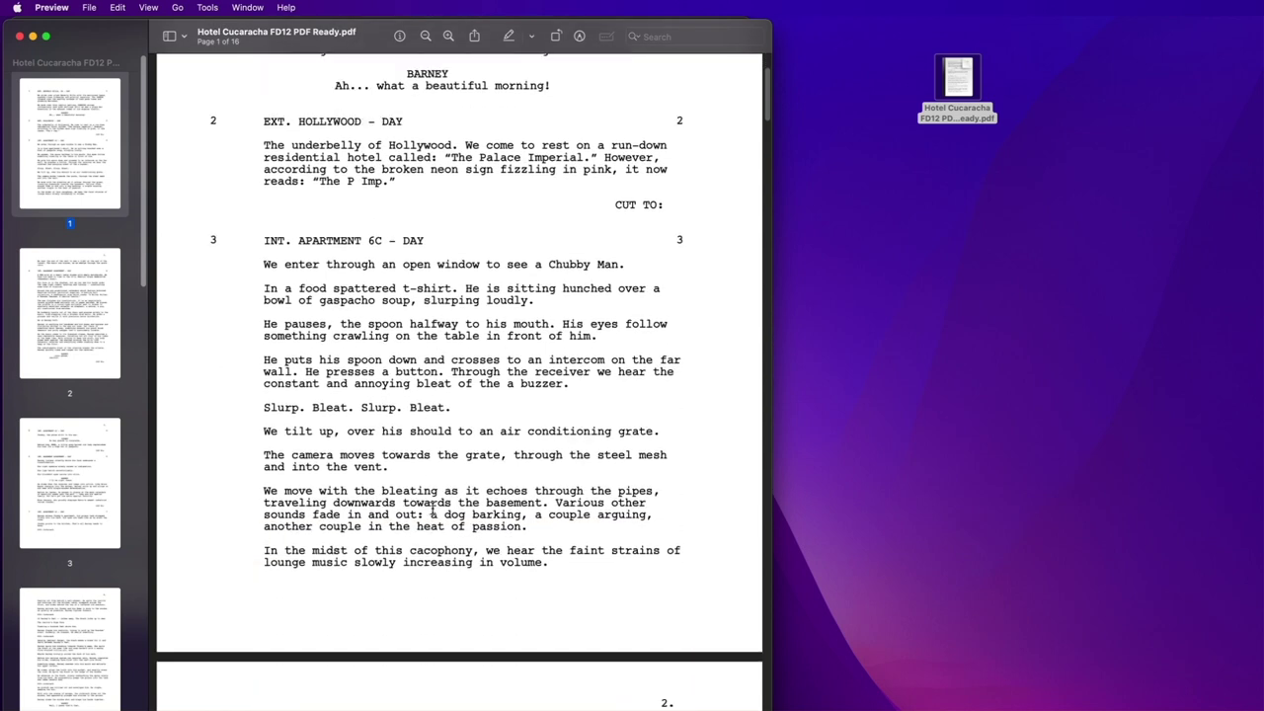
pyautogui.scroll(-11, 432, 509)
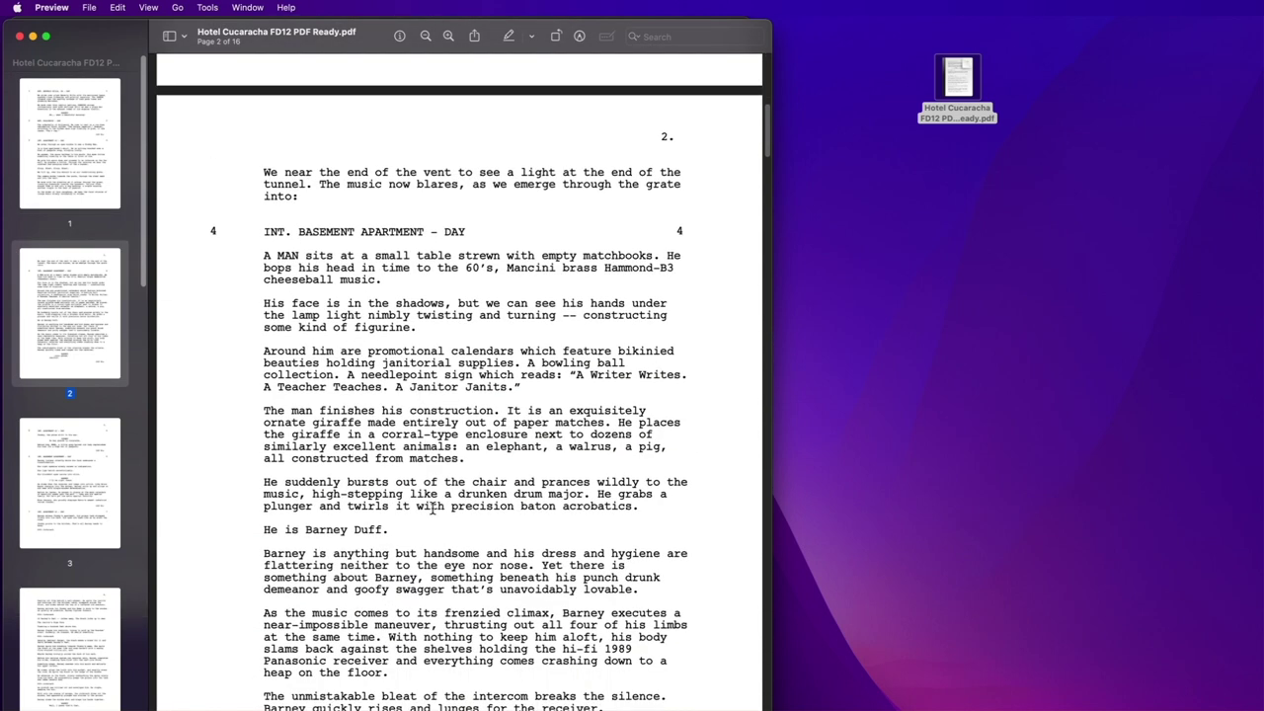
pyautogui.scroll(-12, 432, 509)
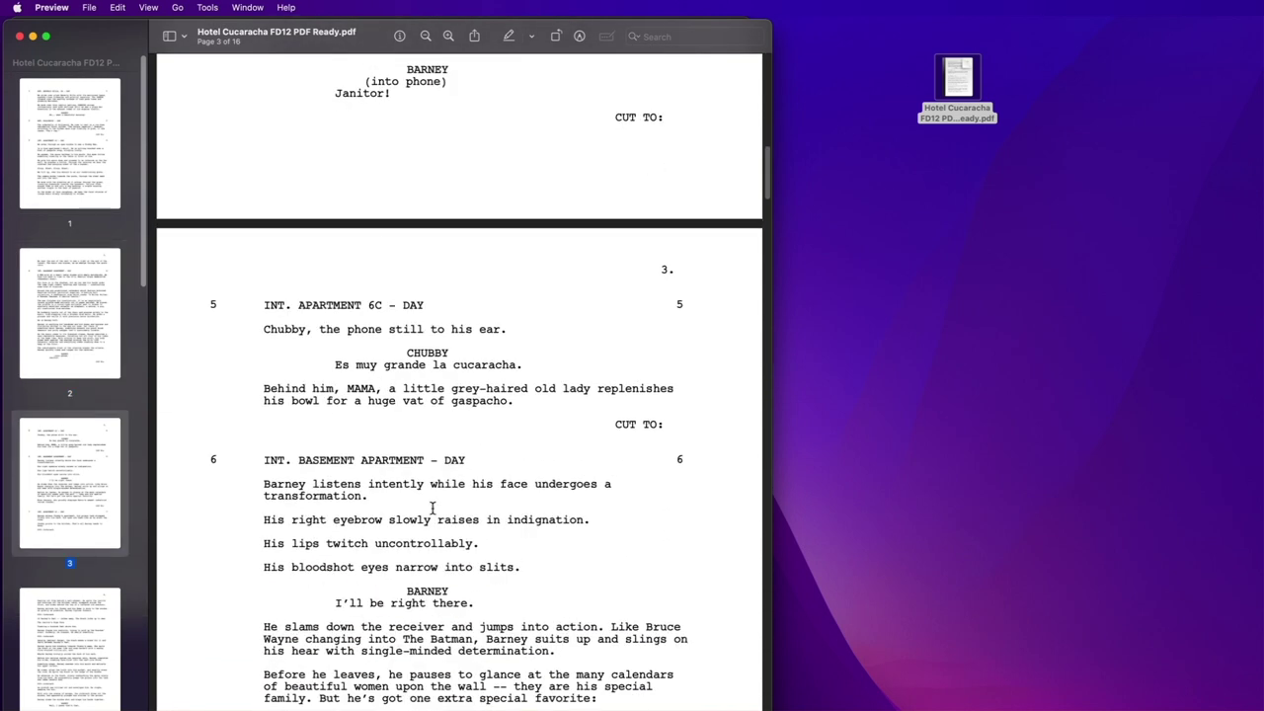
pyautogui.scroll(-1, 432, 508)
pyautogui.hotkey('alt', 'Up')
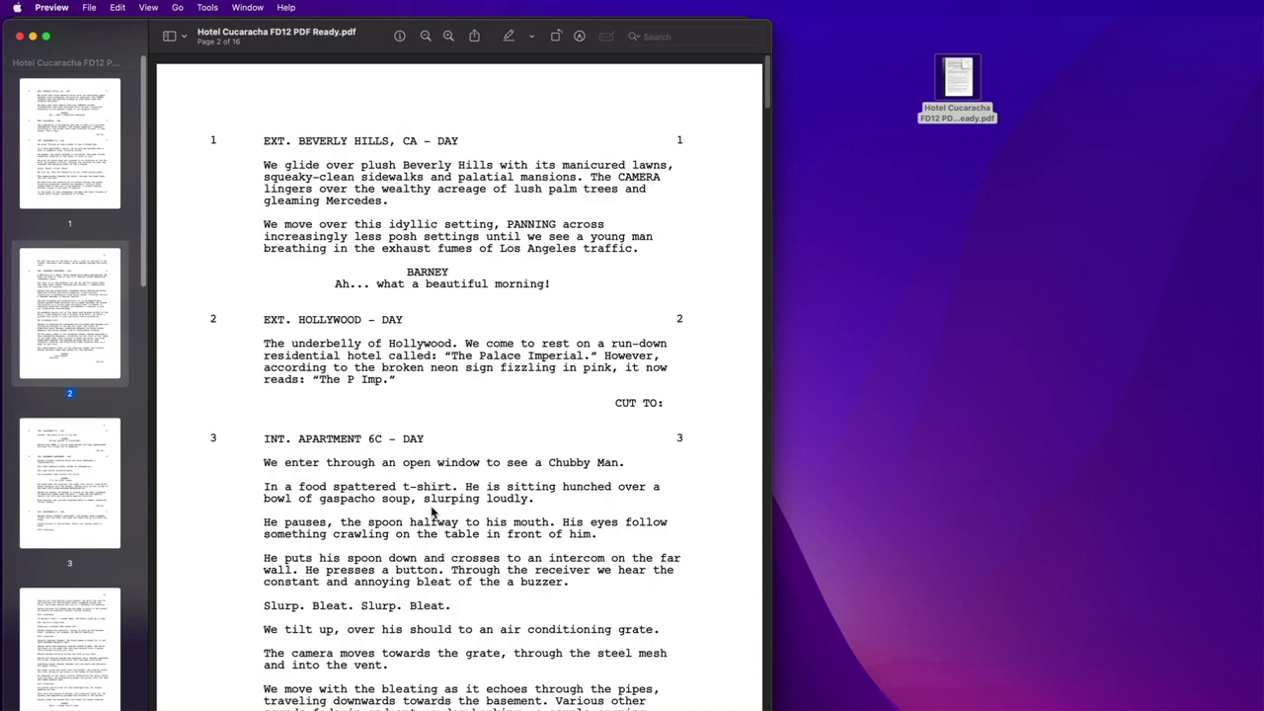
pyautogui.press('super+q')
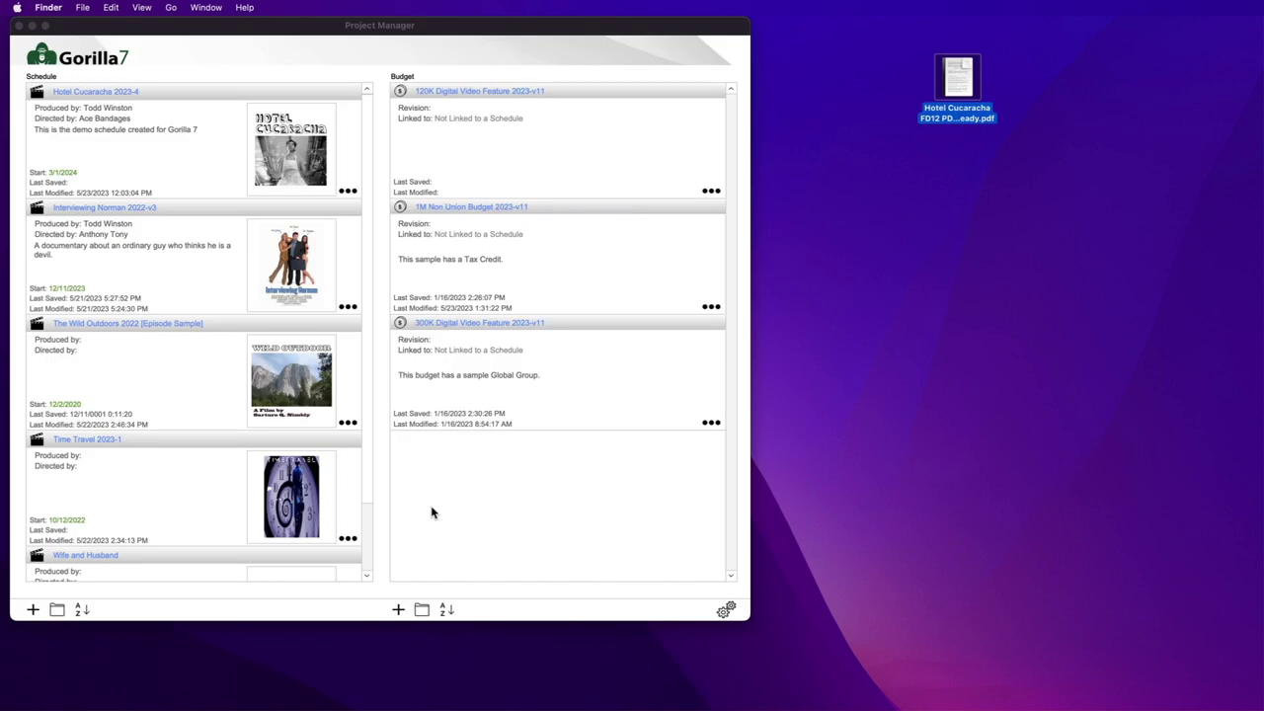
# Switch to Final Draft 12 and open the PDF script Hotel Cucaracha FD12 PDF Ready.pdf from the Desktop folder.
pyautogui.press('super+Tab')
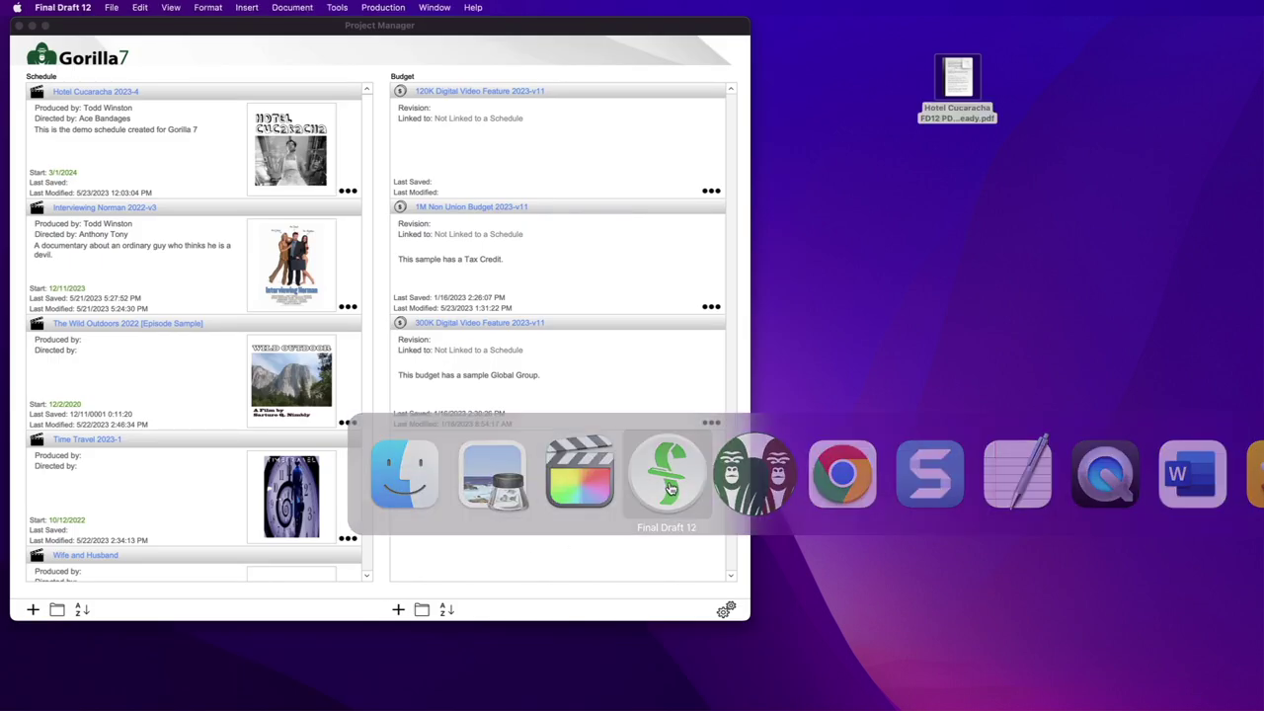
pyautogui.click(670, 466)
pyautogui.click(112, 7)
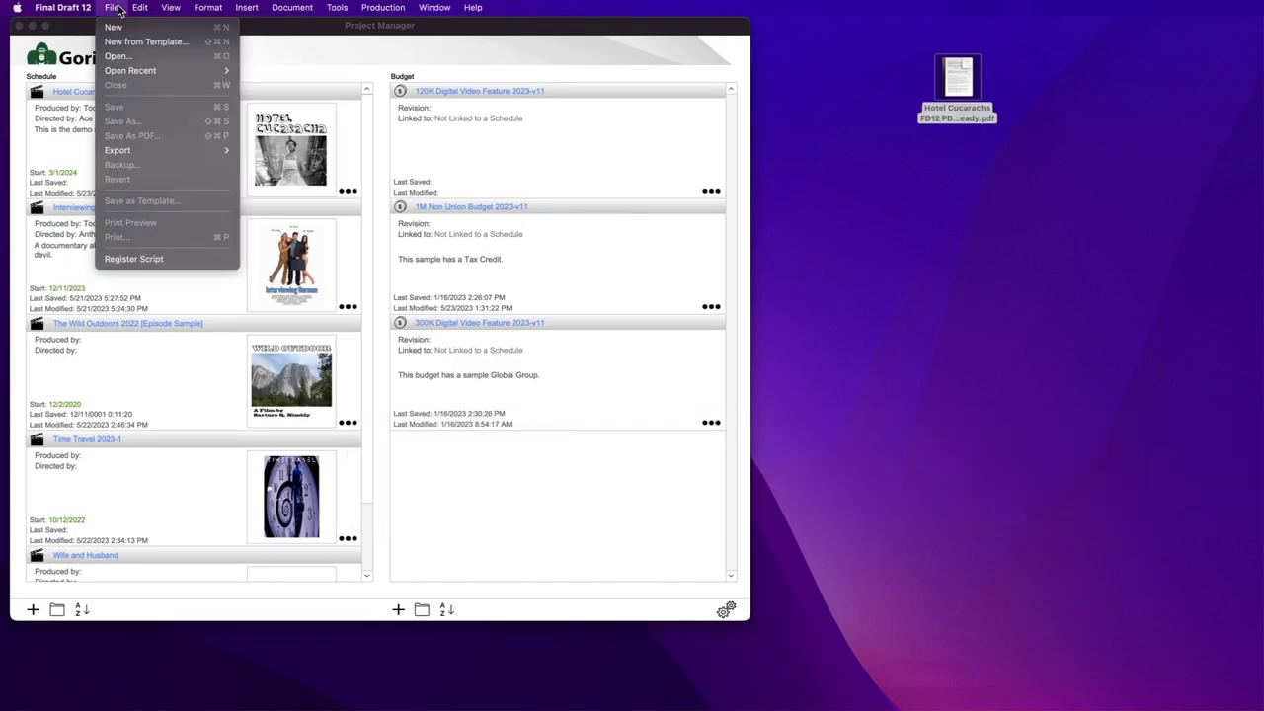
pyautogui.click(124, 60)
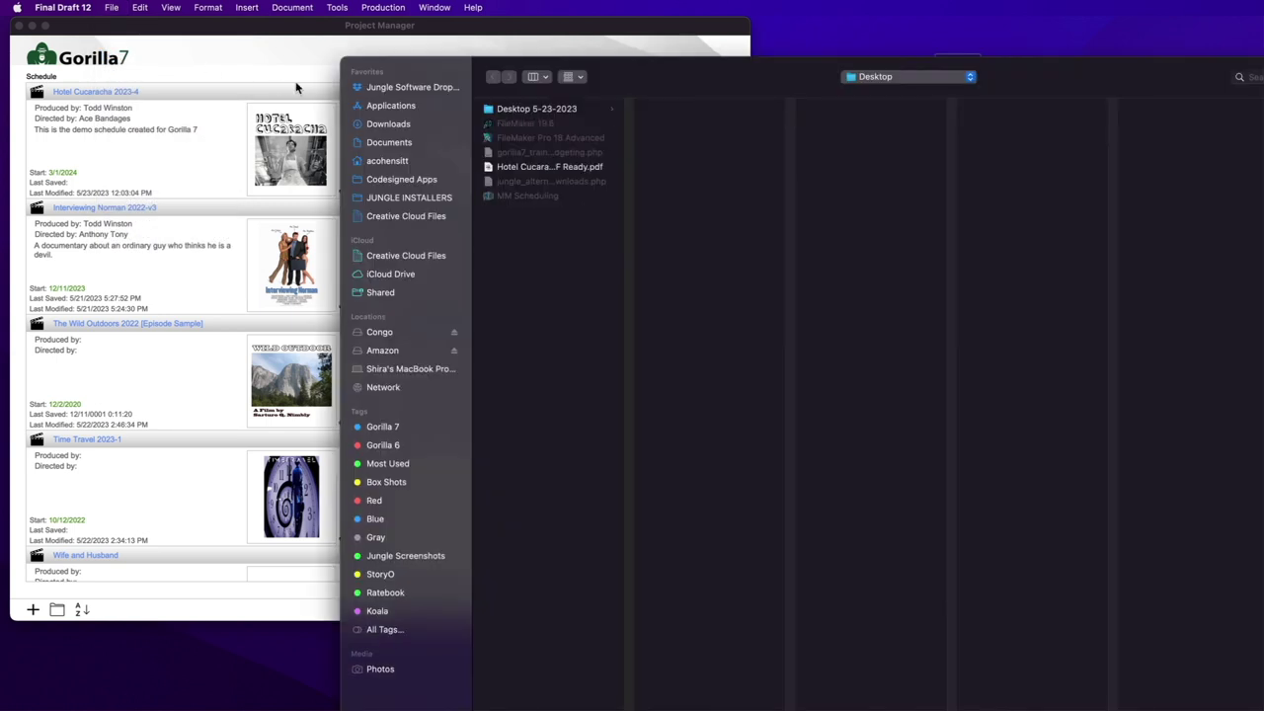
pyautogui.click(379, 161)
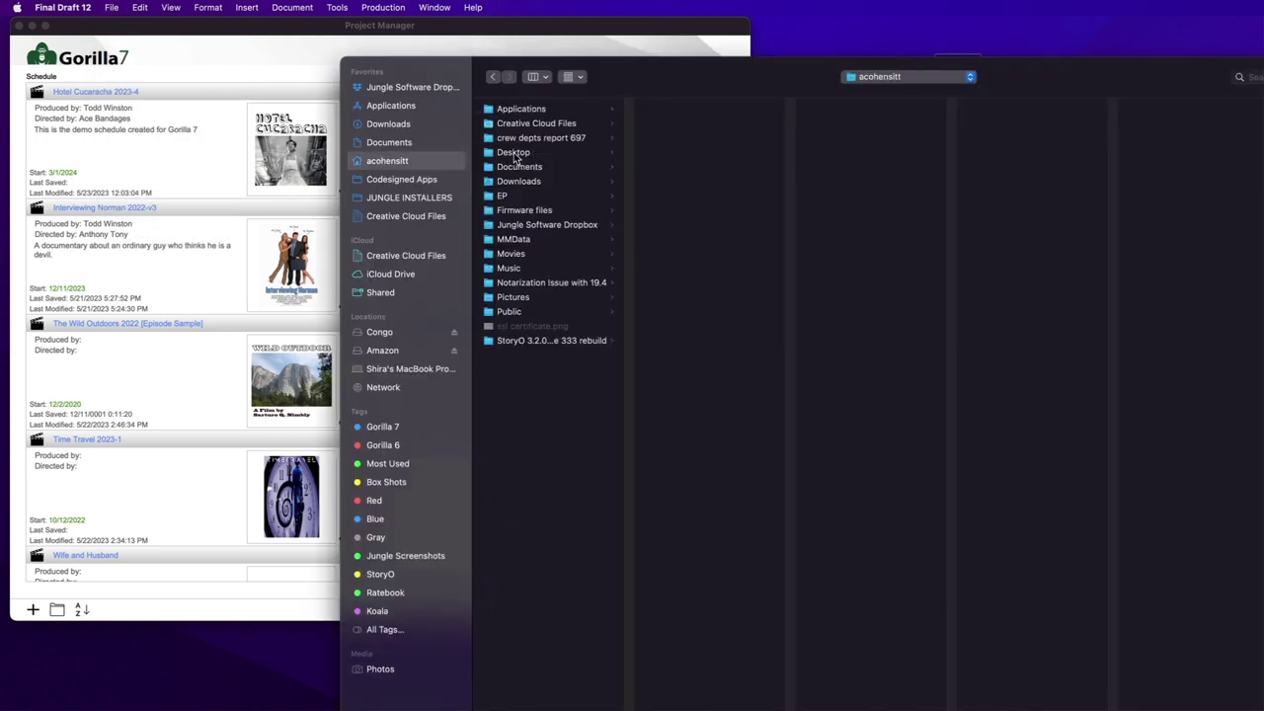
pyautogui.click(515, 153)
pyautogui.click(677, 168)
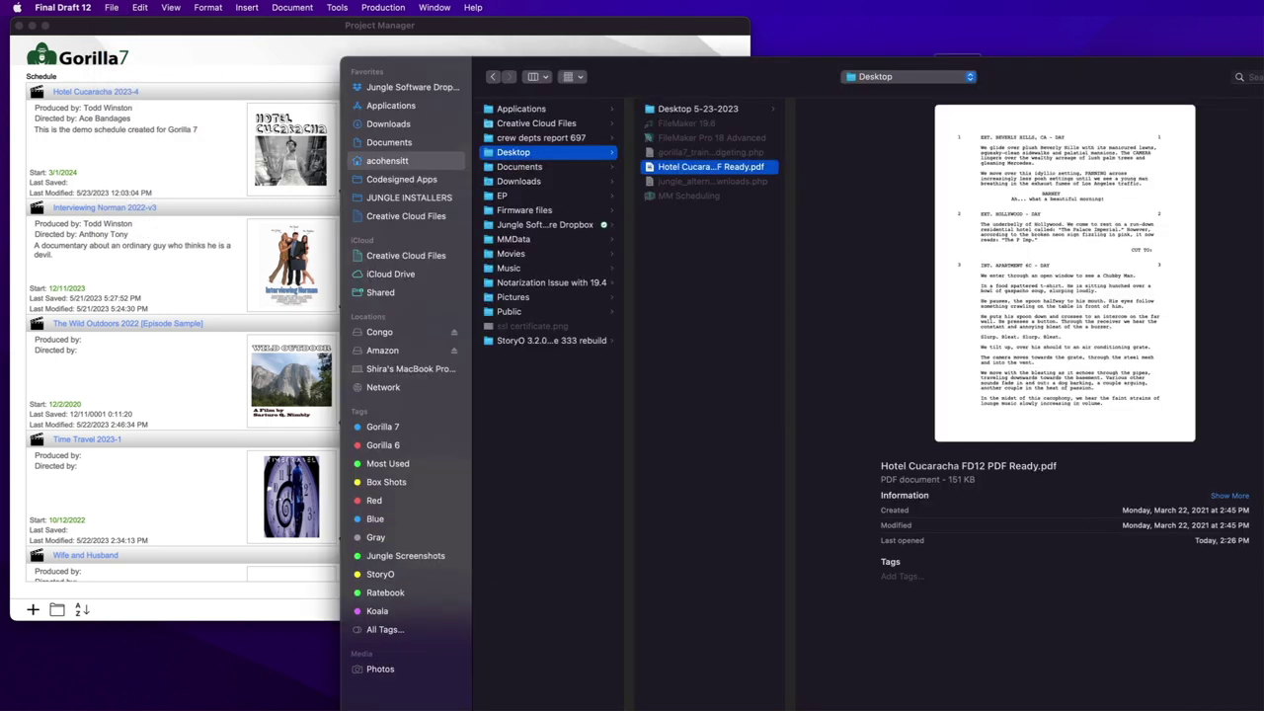
pyautogui.moveTo(1263, 710); pyautogui.dragTo(1040, 615)
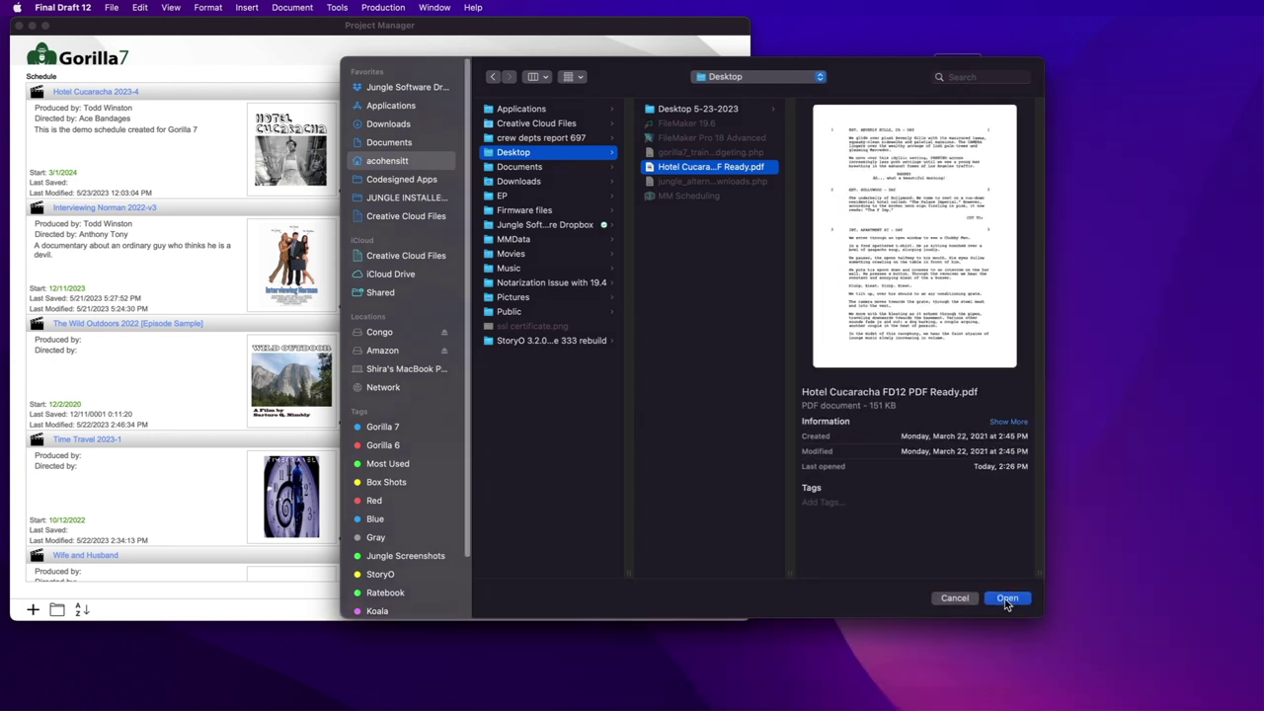
pyautogui.click(1008, 599)
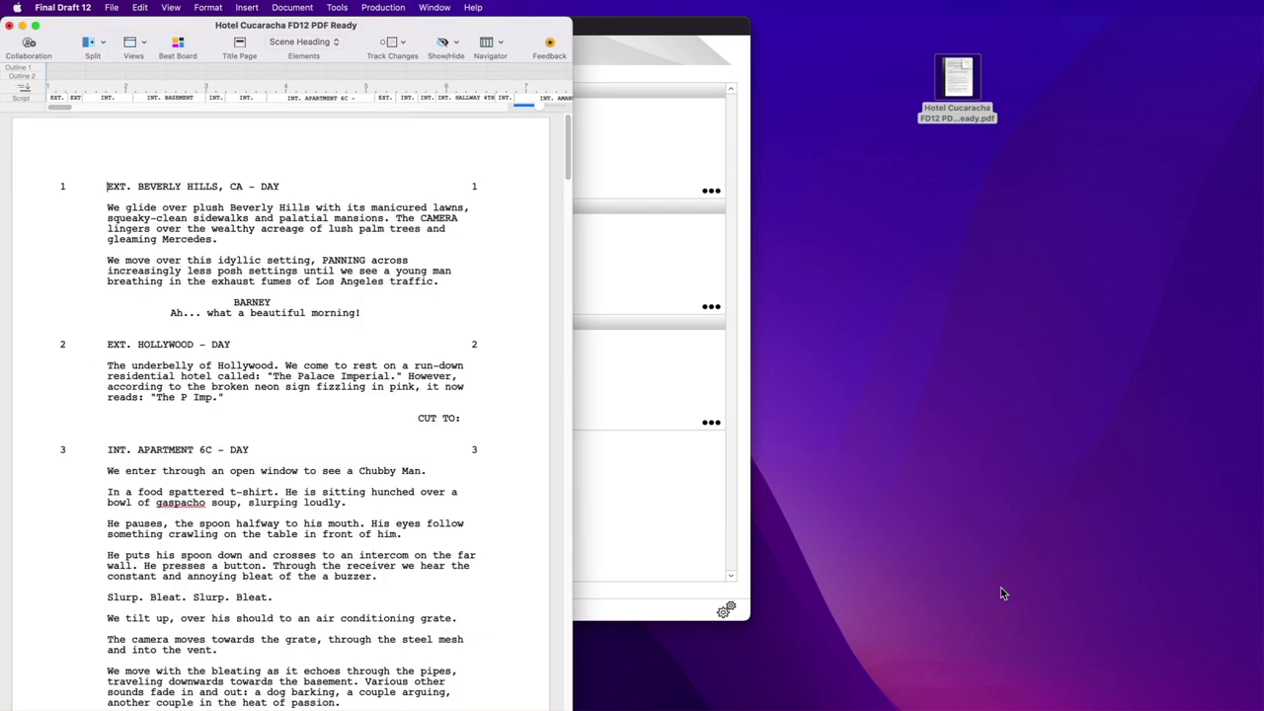
# Review the converted script and number its scene headings from 1, keeping existing numbers and using the 1A numbering scheme.
pyautogui.moveTo(133, 24); pyautogui.dragTo(414, 24)
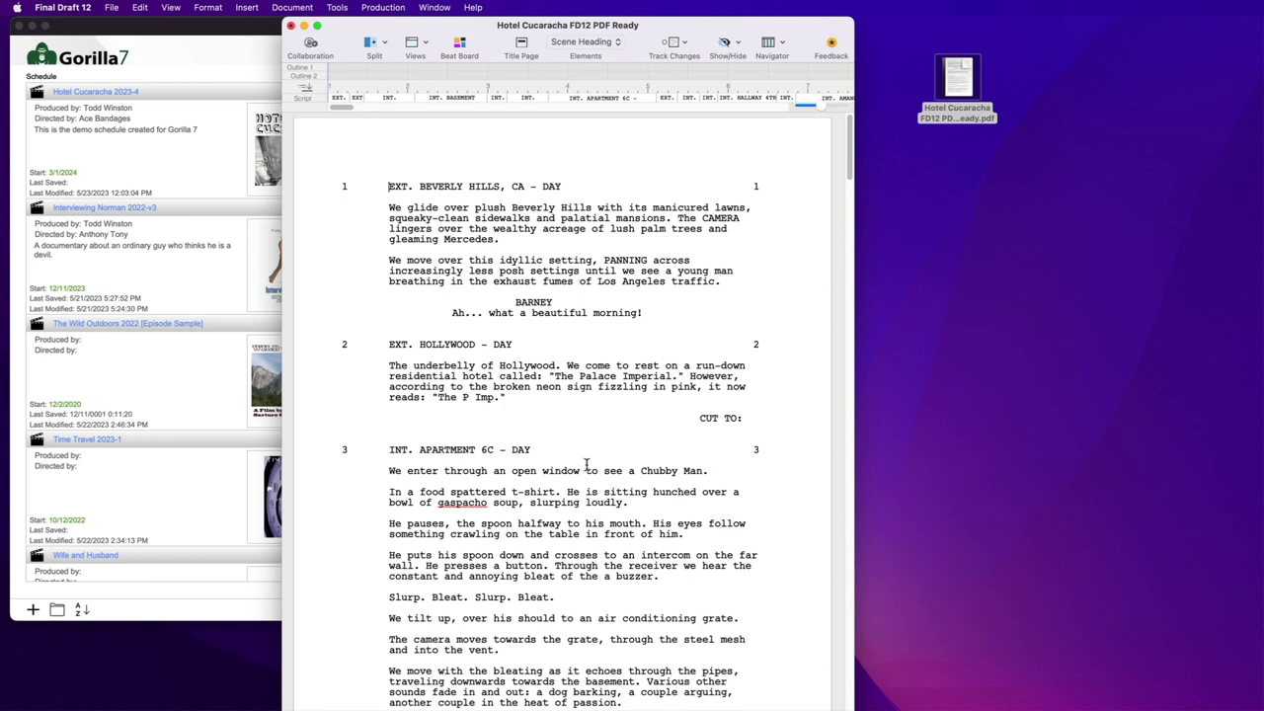
pyautogui.scroll(-5, 587, 464)
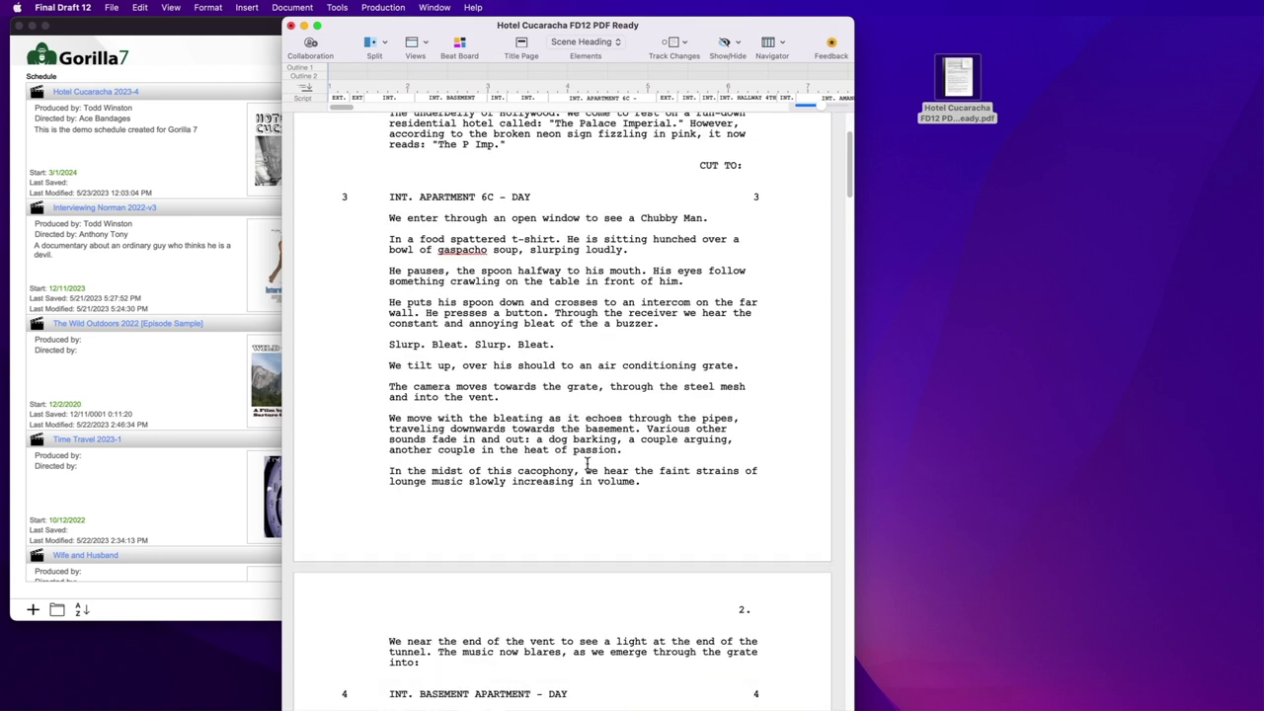
pyautogui.scroll(-6, 587, 462)
pyautogui.scroll(-3, 587, 464)
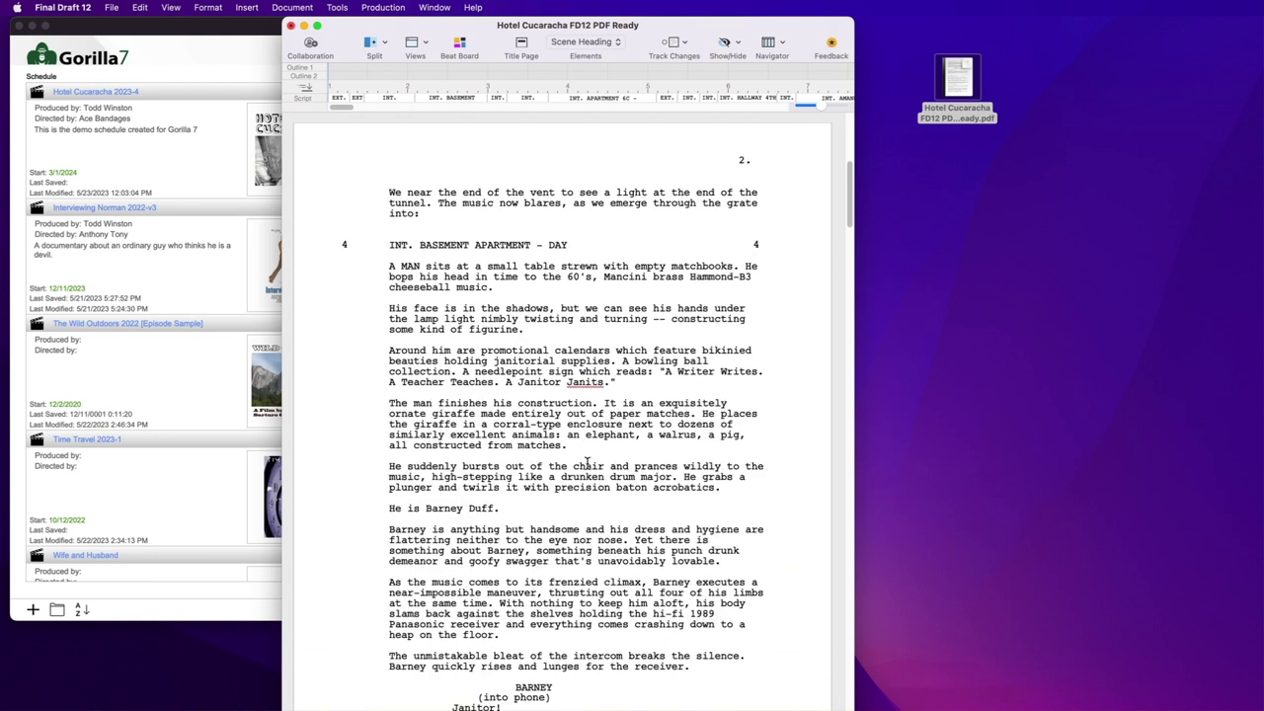
pyautogui.scroll(15, 586, 464)
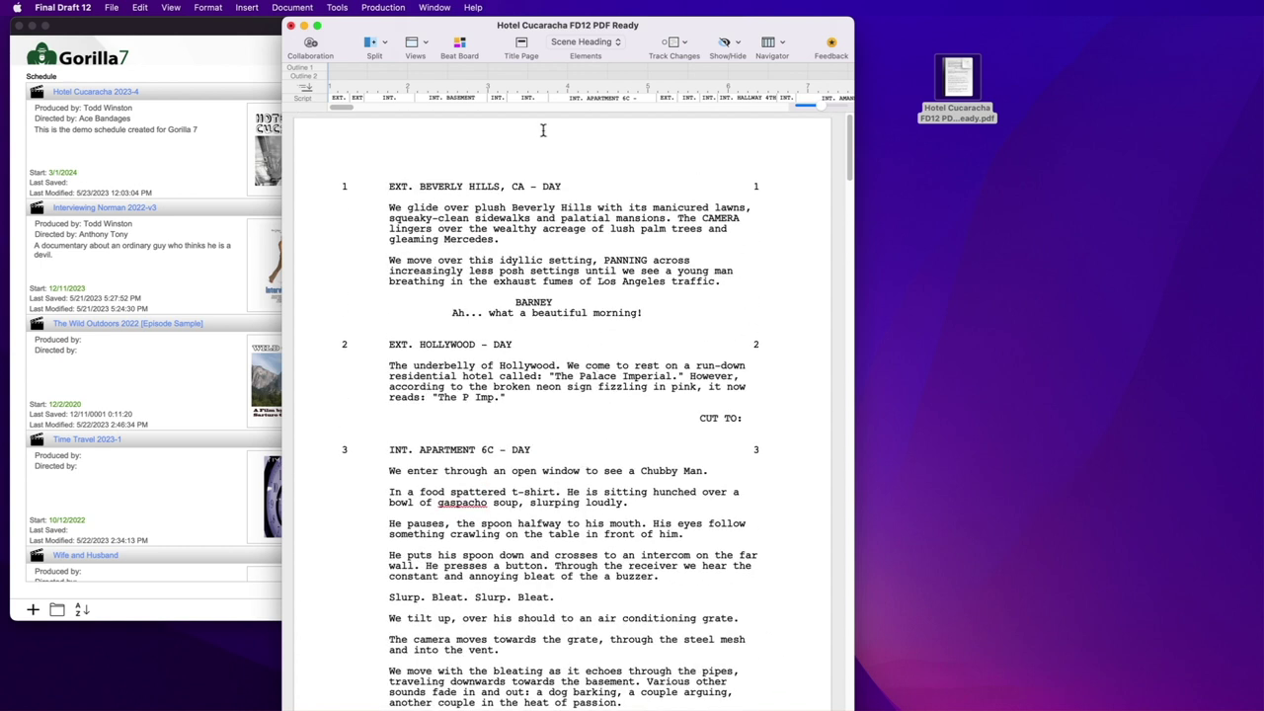
pyautogui.click(381, 9)
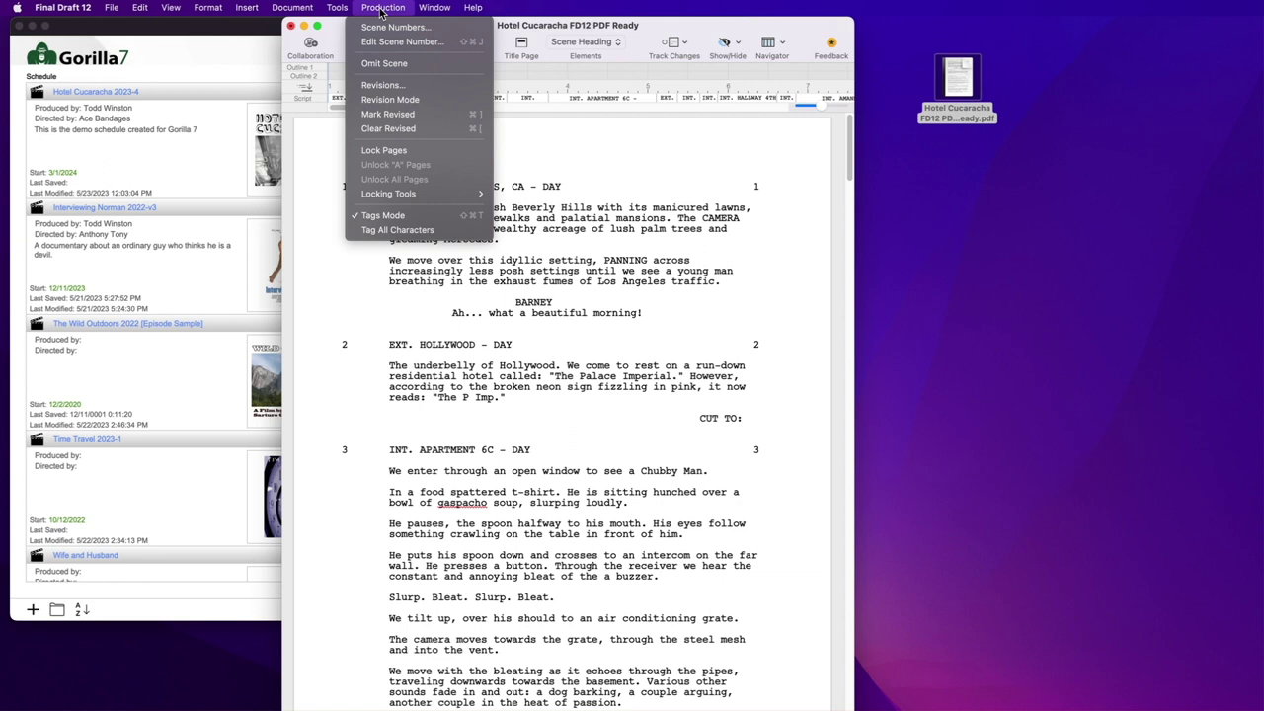
pyautogui.click(384, 27)
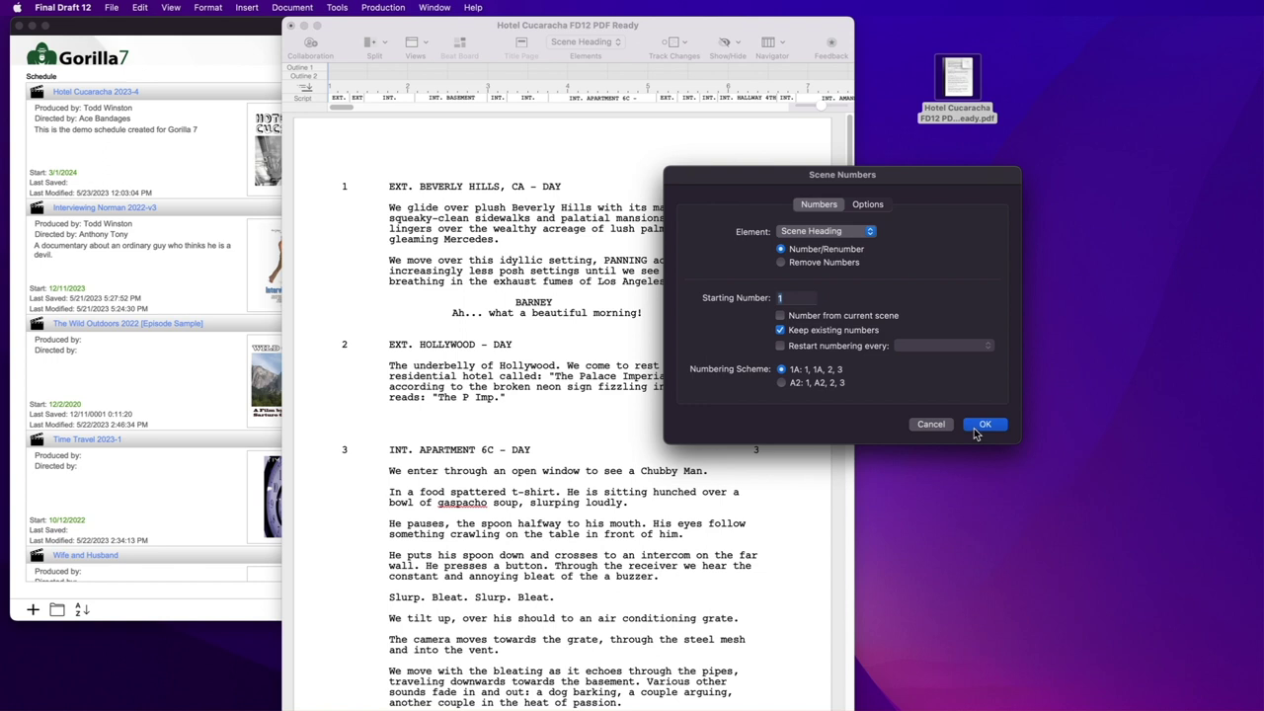
pyautogui.click(974, 428)
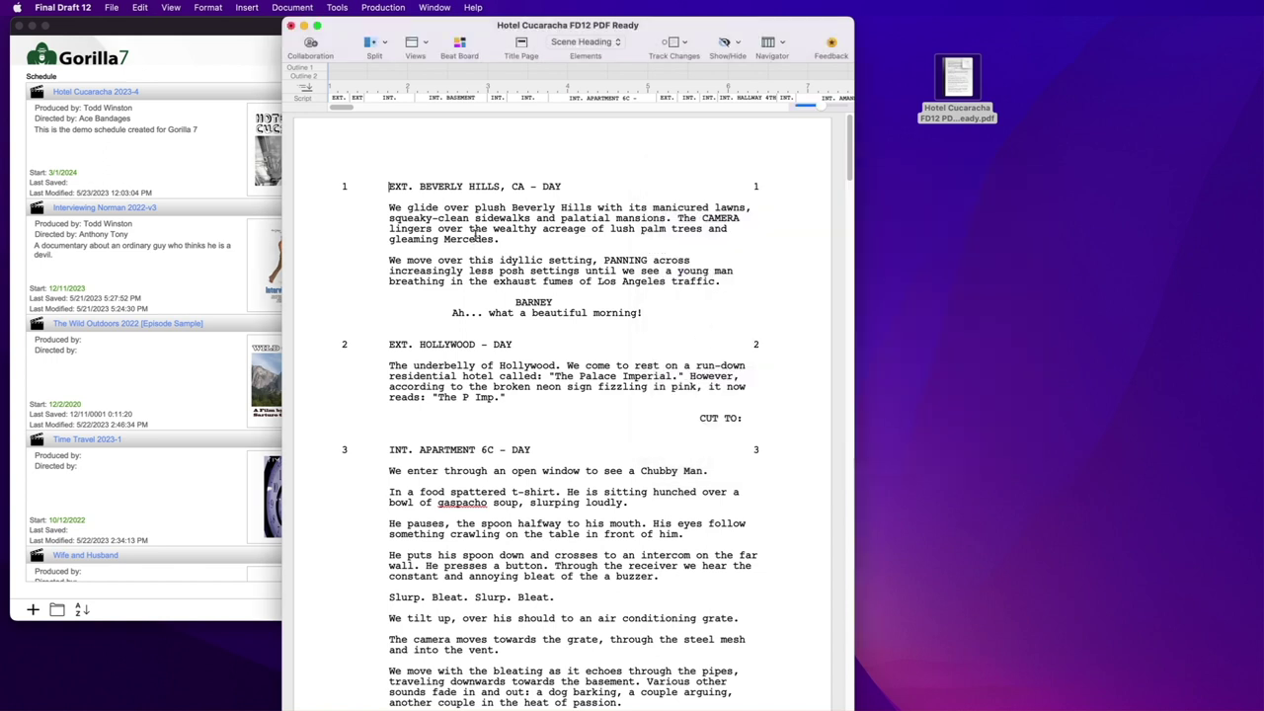
# Check the screenplay for formatting errors with Format Assistant, then close it.
pyautogui.click(337, 8)
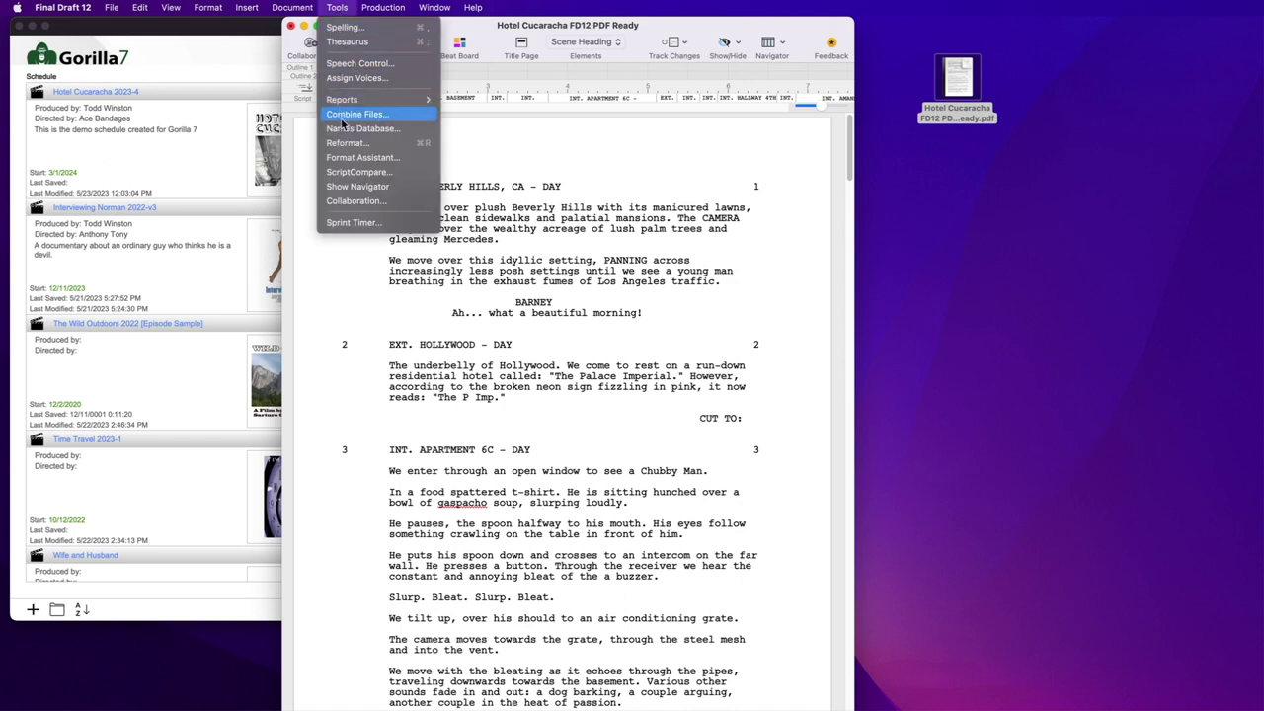
pyautogui.click(425, 165)
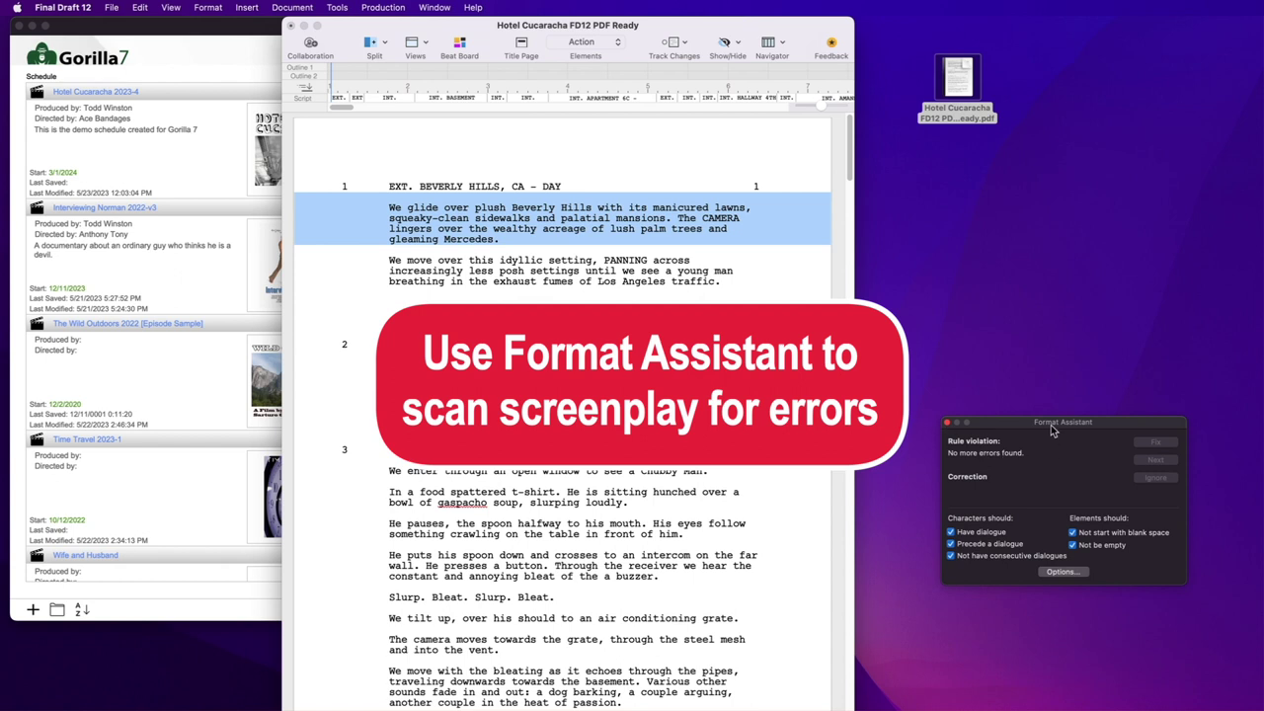
pyautogui.moveTo(1047, 423); pyautogui.dragTo(530, 166)
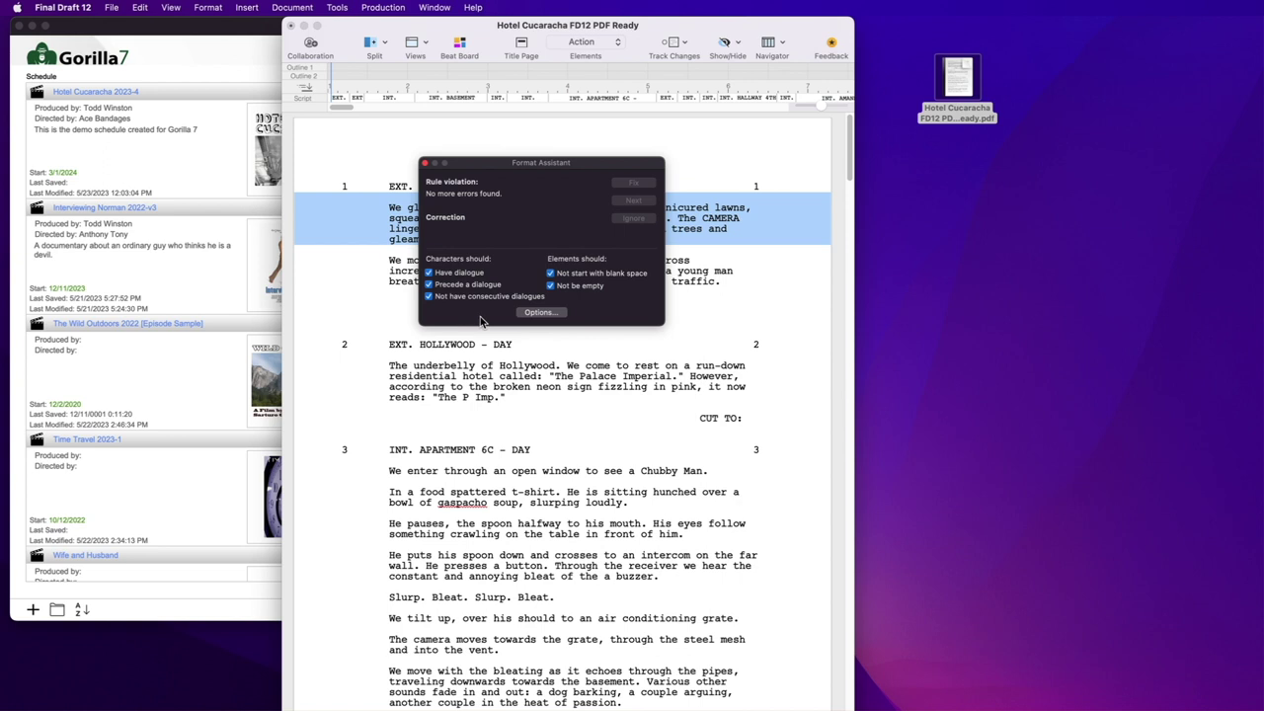
pyautogui.click(426, 164)
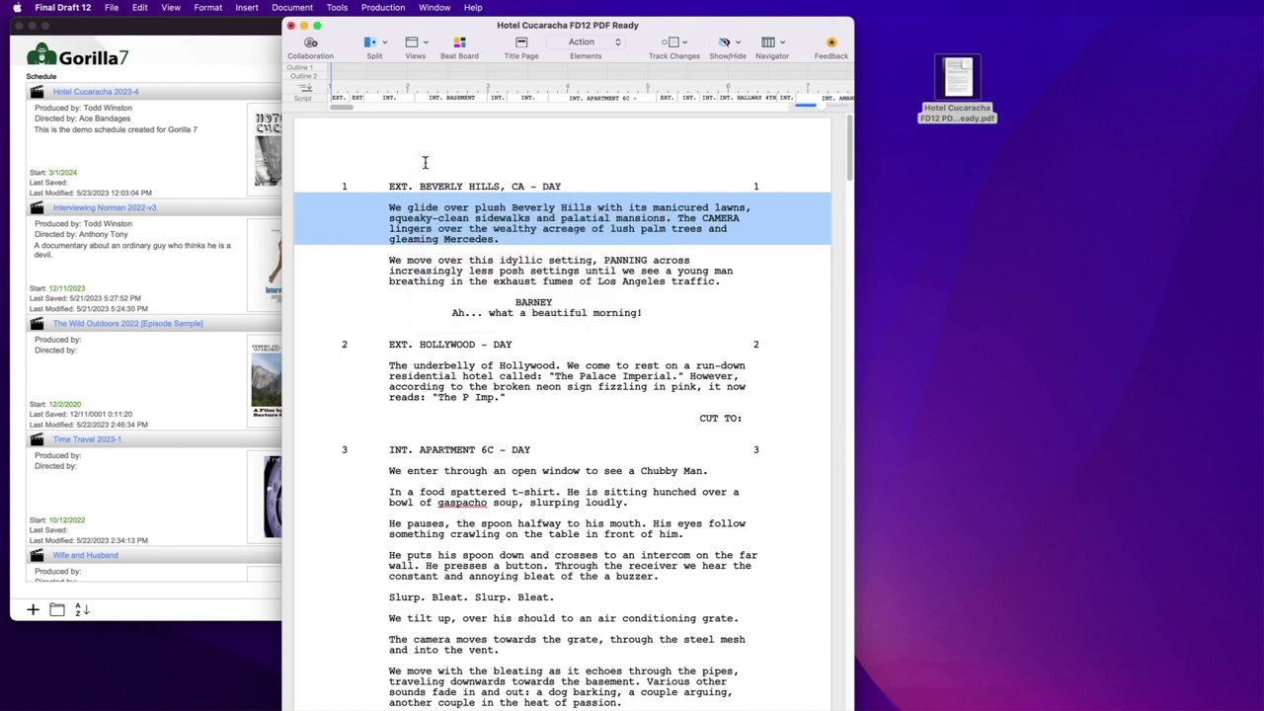
# Save the script to the Desktop as Hotel Cucaracha FD12 PDF Ready, place its icon below the PDF, and quit Final Draft.
pyautogui.click(111, 6)
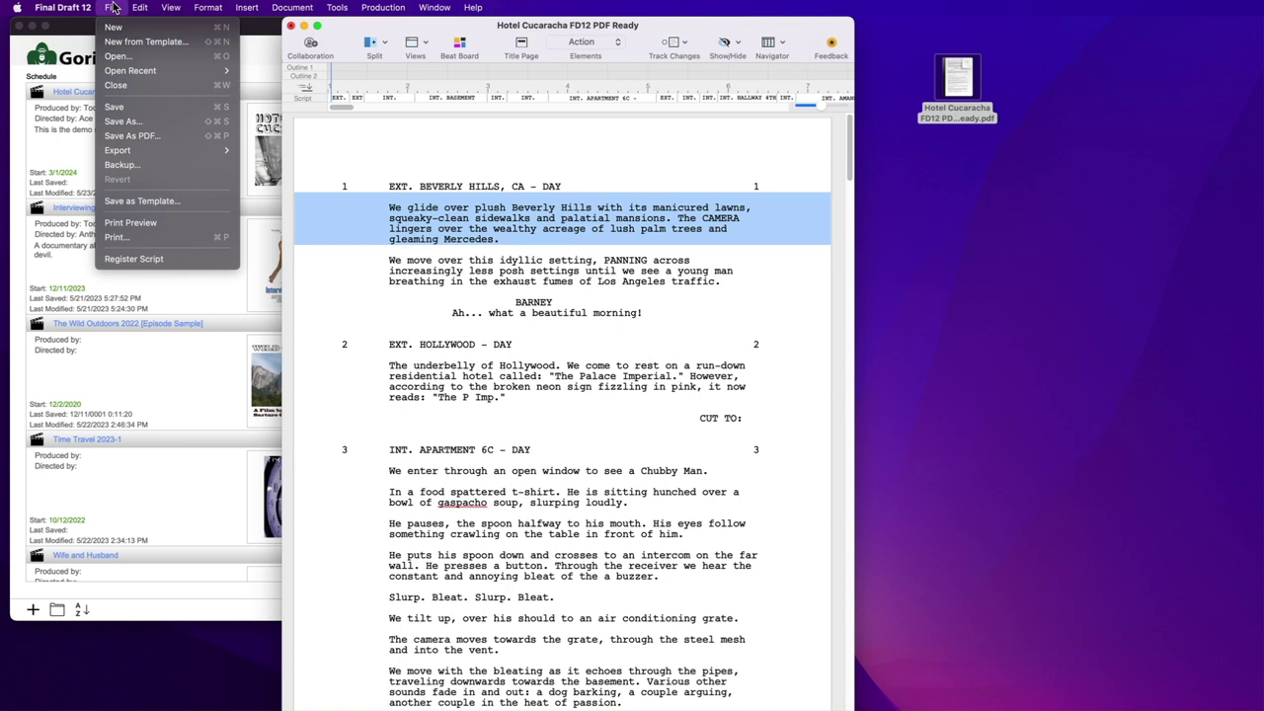
pyautogui.click(195, 123)
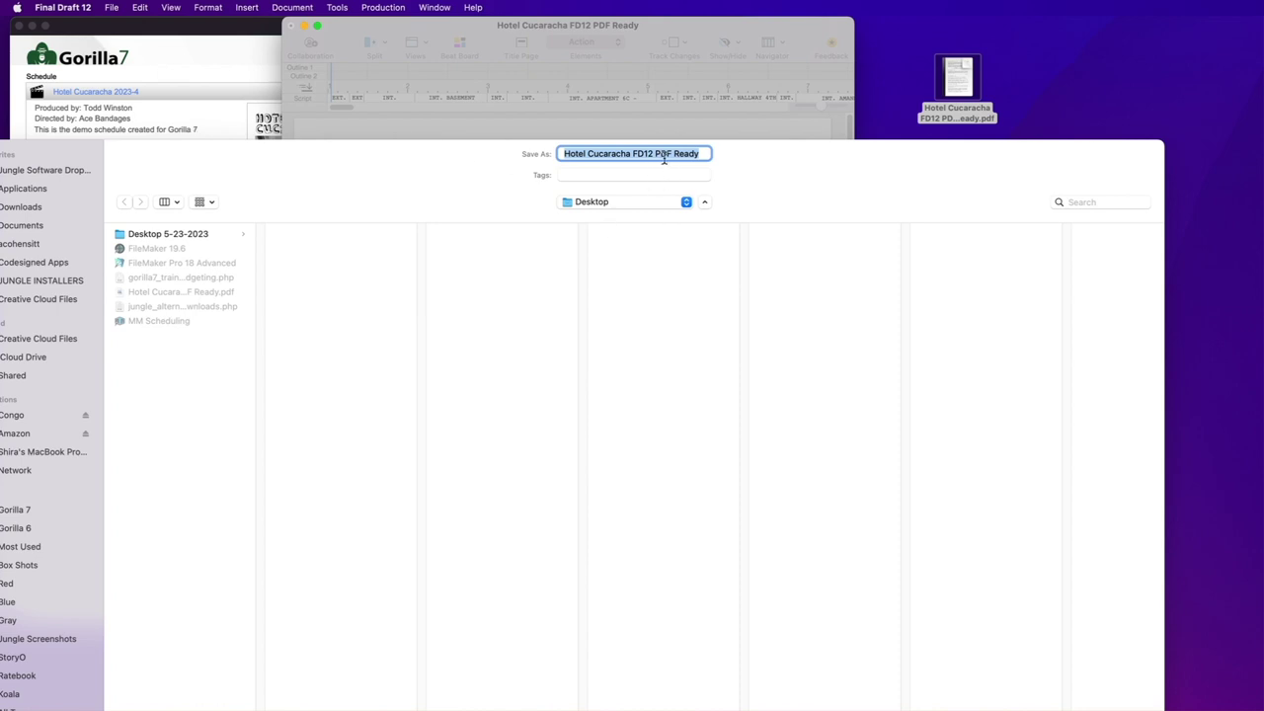
pyautogui.press('Return')
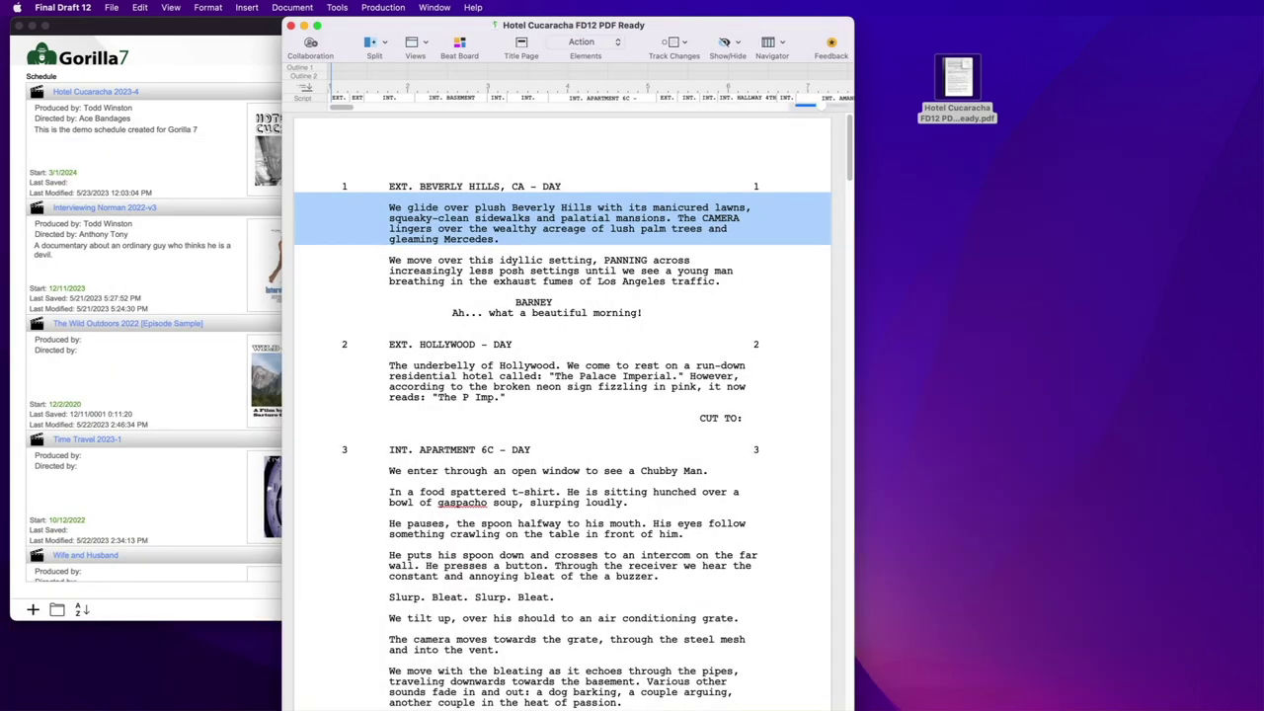
pyautogui.moveTo(1134, 222); pyautogui.dragTo(941, 170)
pyautogui.click(527, 144)
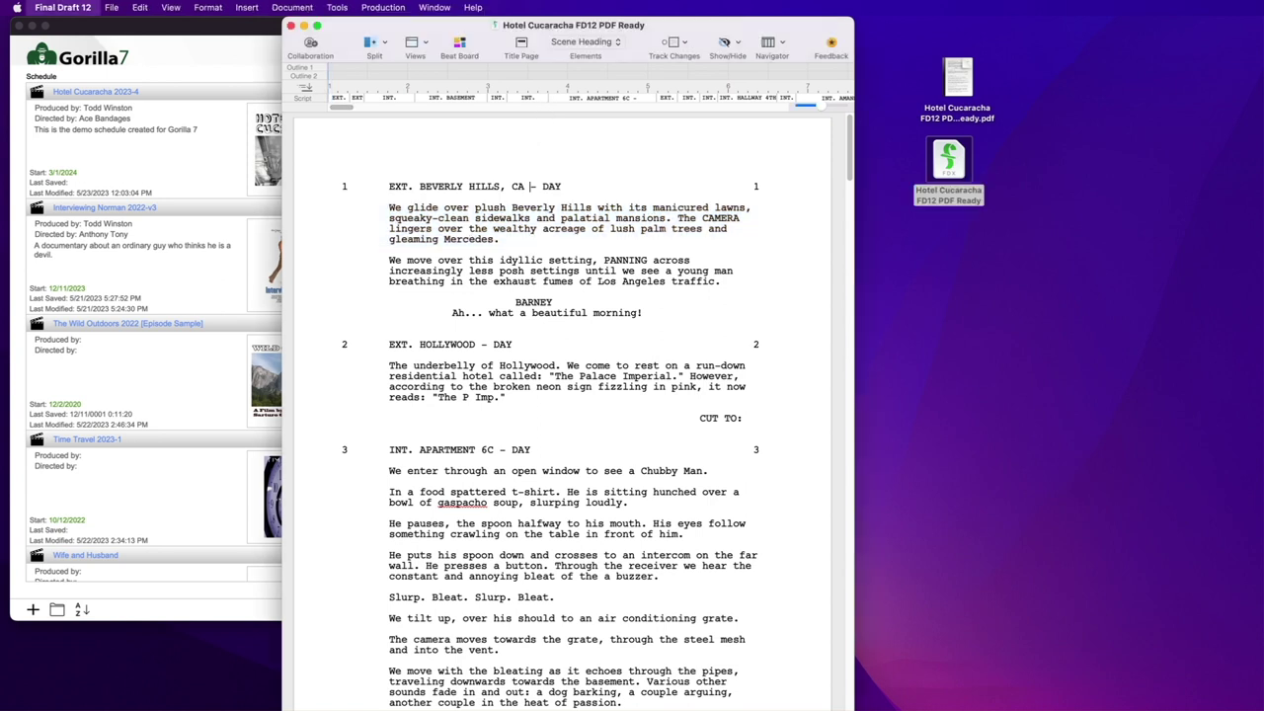
pyautogui.press('super+q')
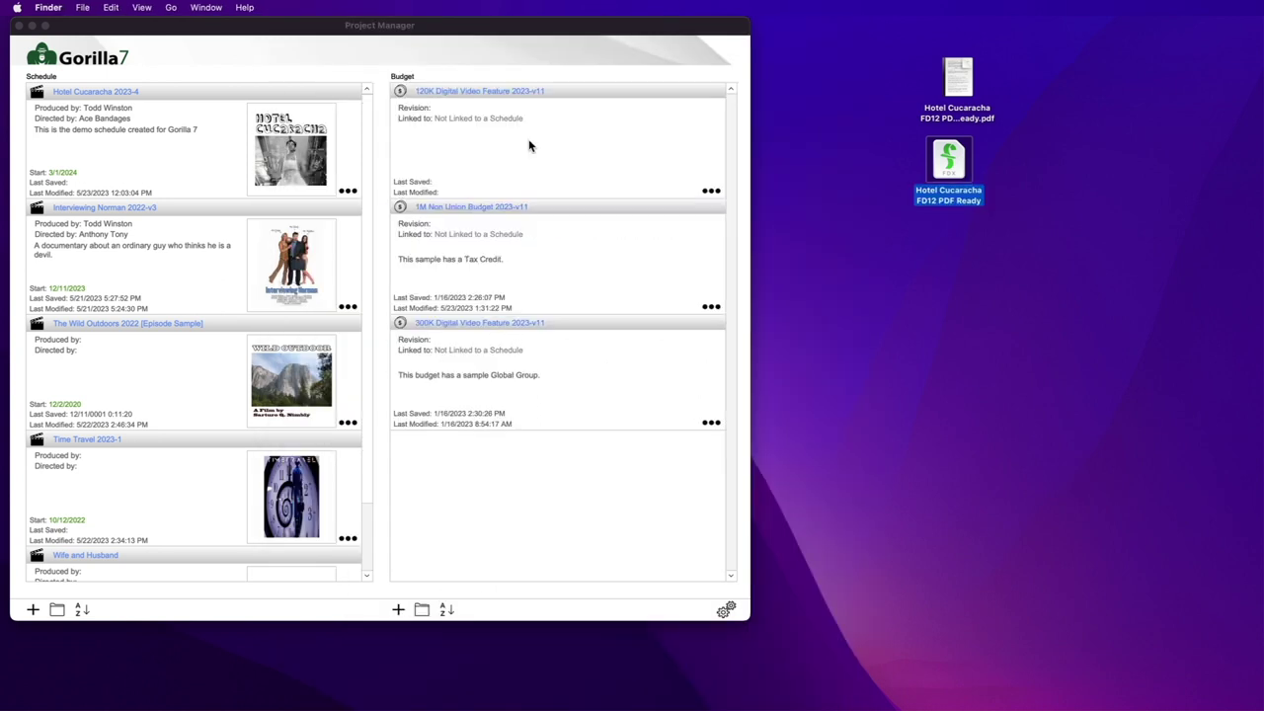
# Switch to Gorilla's Project Manager and start a new schedule from an imported screenplay in the Final Draft .fdx format.
pyautogui.click(102, 591)
pyautogui.click(33, 611)
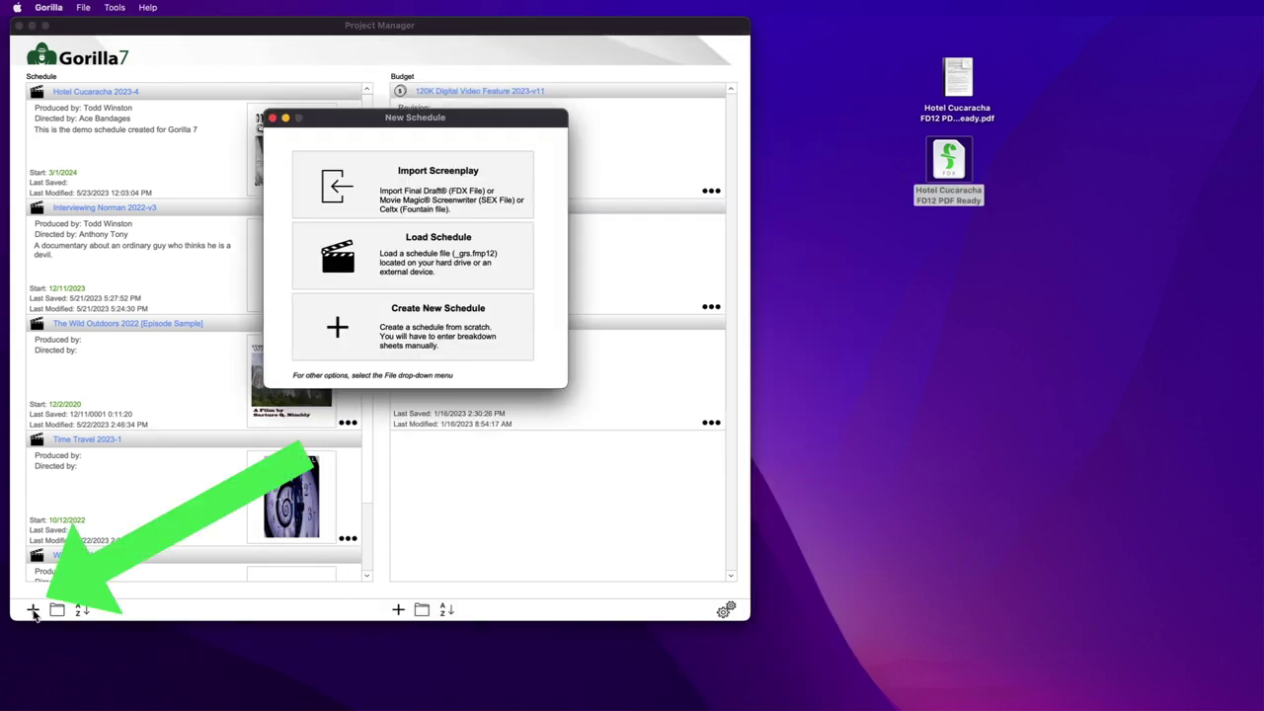
pyautogui.click(505, 190)
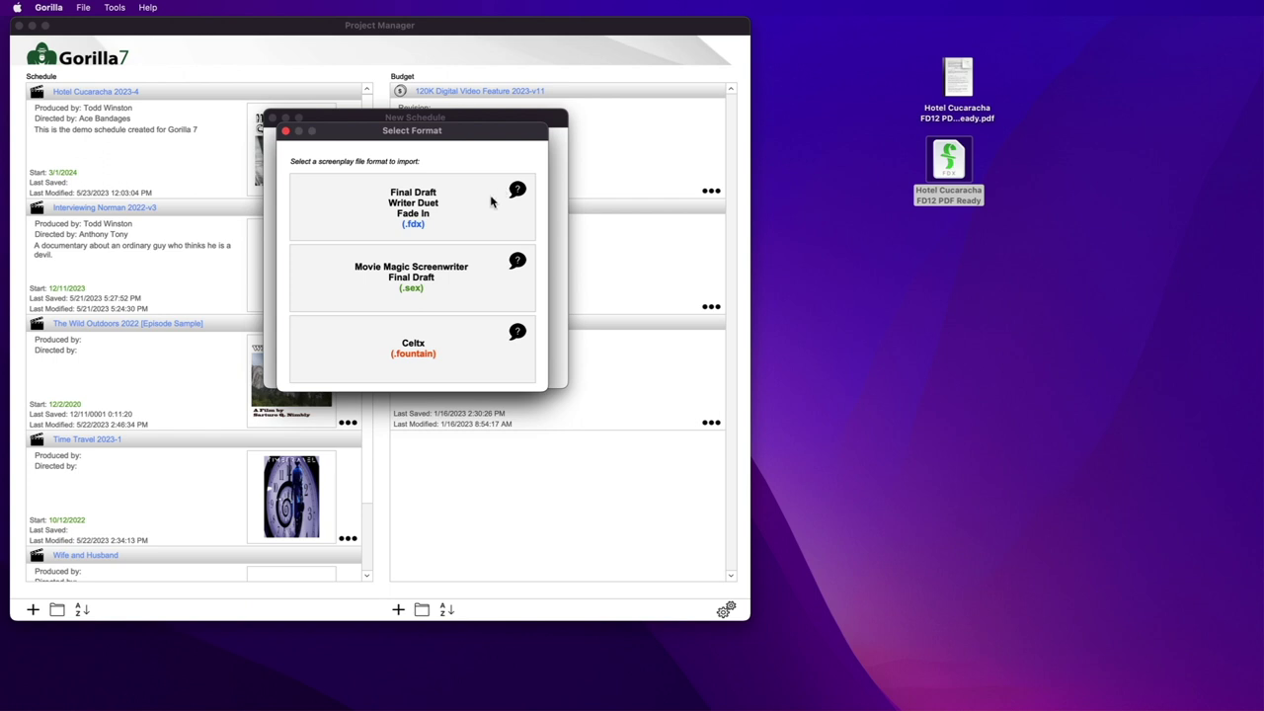
pyautogui.click(440, 221)
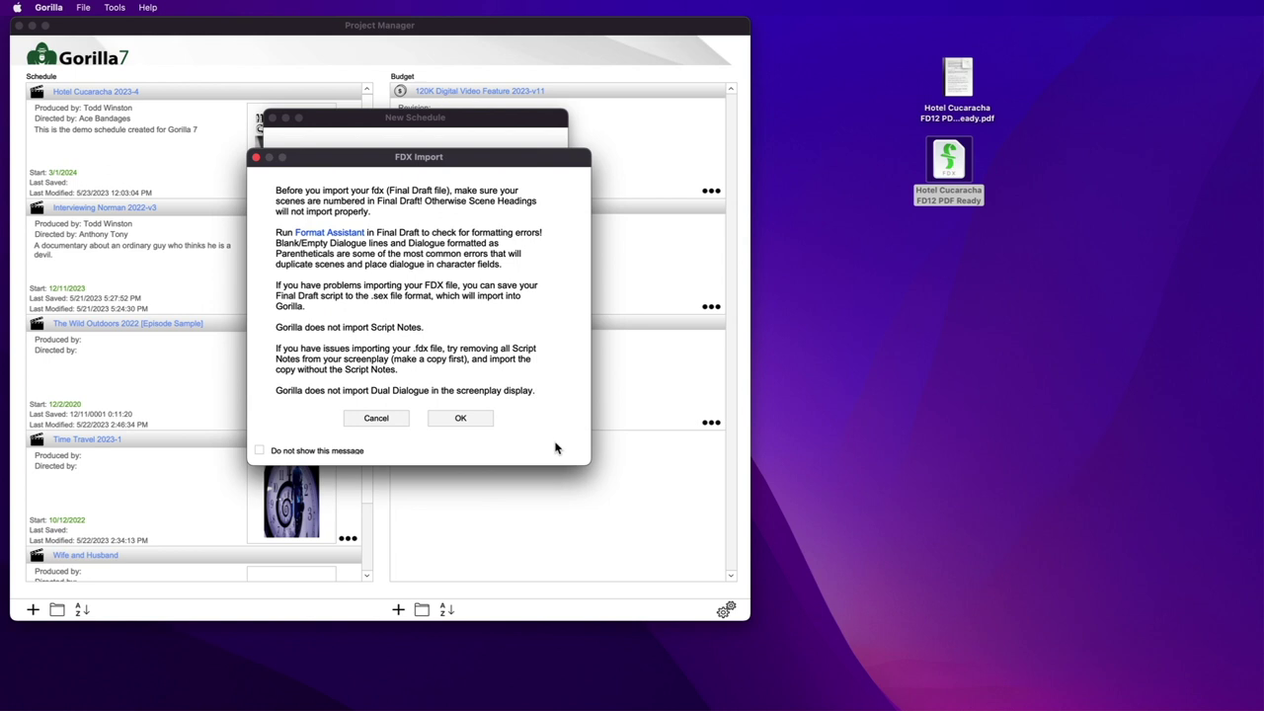
pyautogui.click(462, 419)
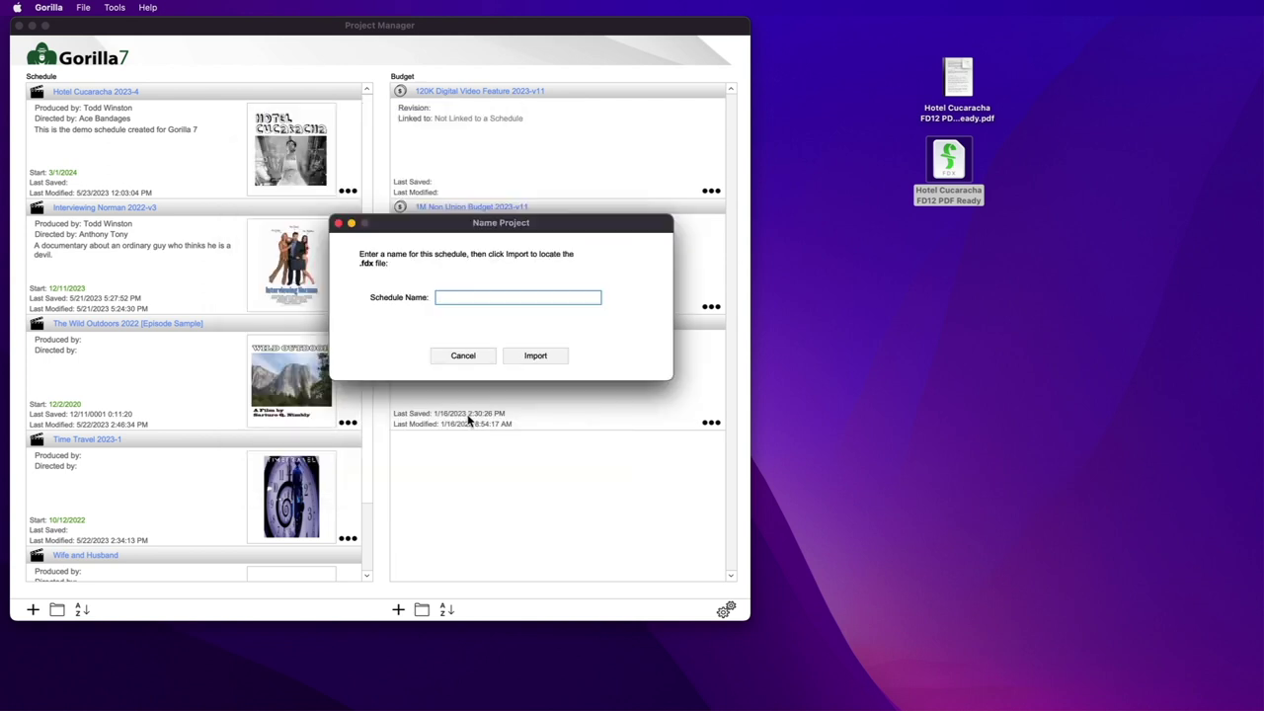
# Name the schedule Hotel Cucaracha and import the Final Draft file Hotel Cucaracha FD12 PDF Ready from the Desktop folder.
pyautogui.write('Hotel Cucaracha')
pyautogui.click(529, 358)
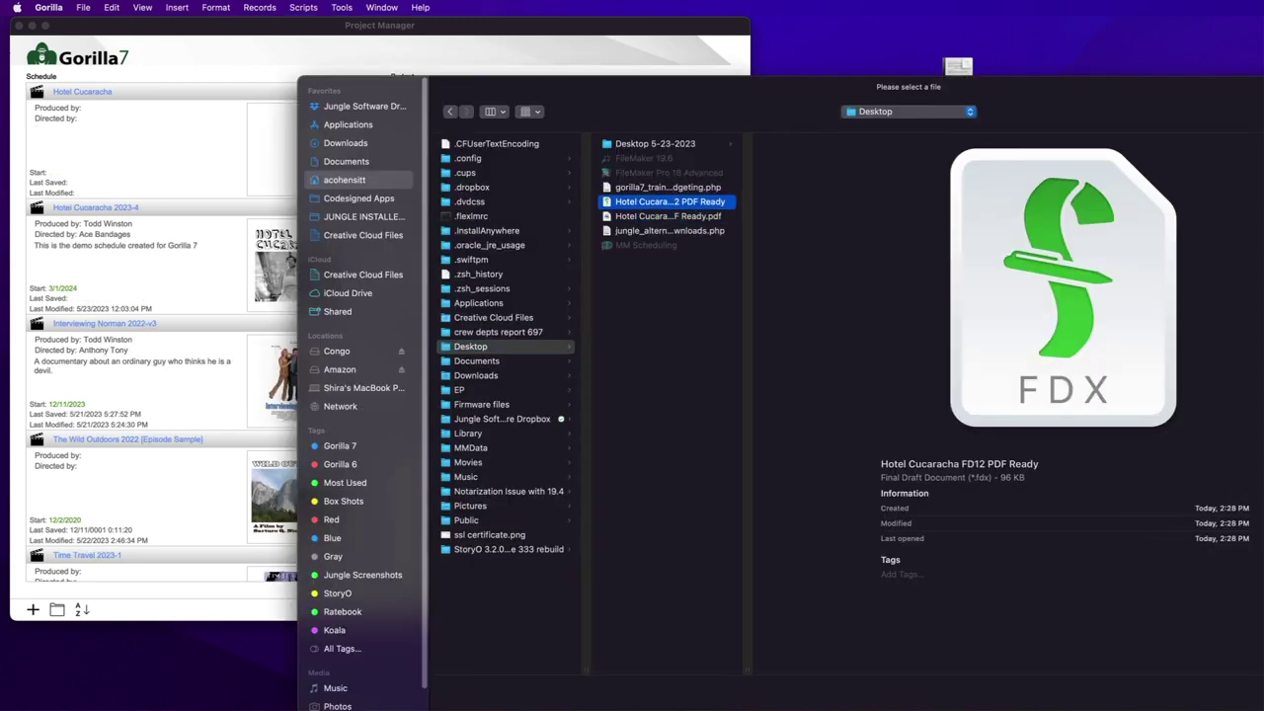
pyautogui.click(1050, 607)
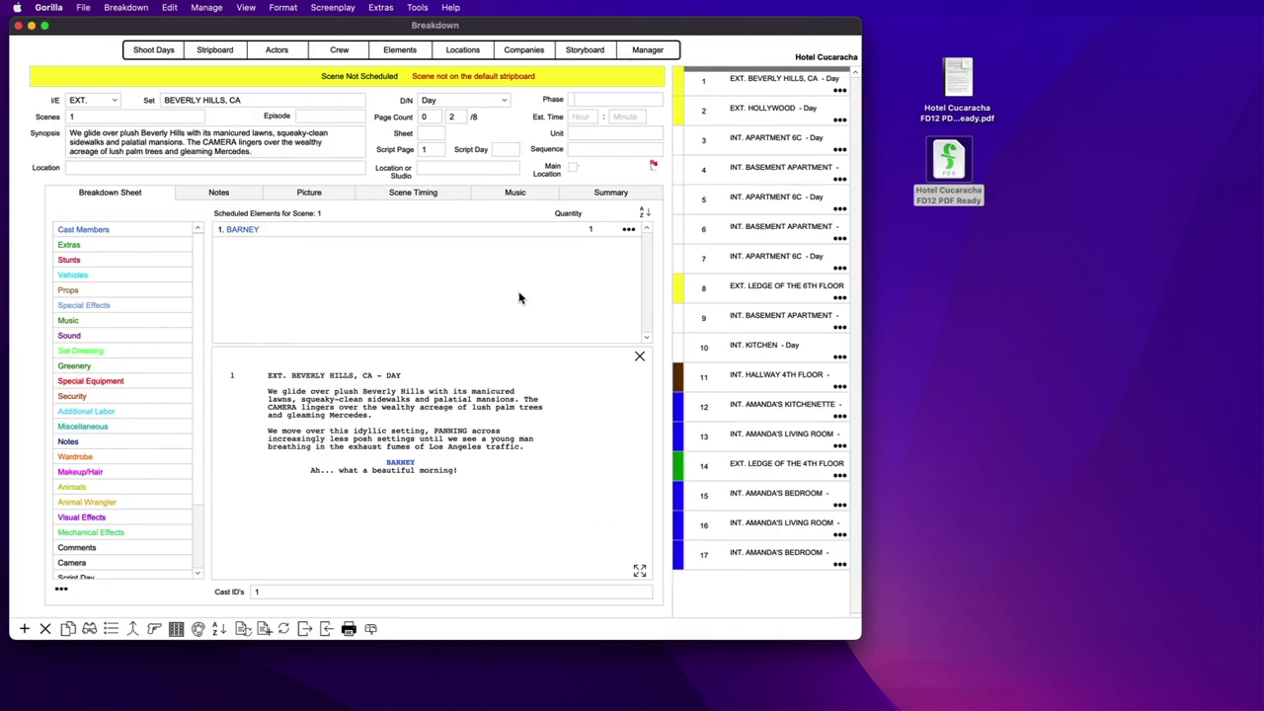
# Review the imported breakdown sheets of scenes 2 through 6, checking each scene's heading, synopsis, cast and script text.
pyautogui.click(792, 117)
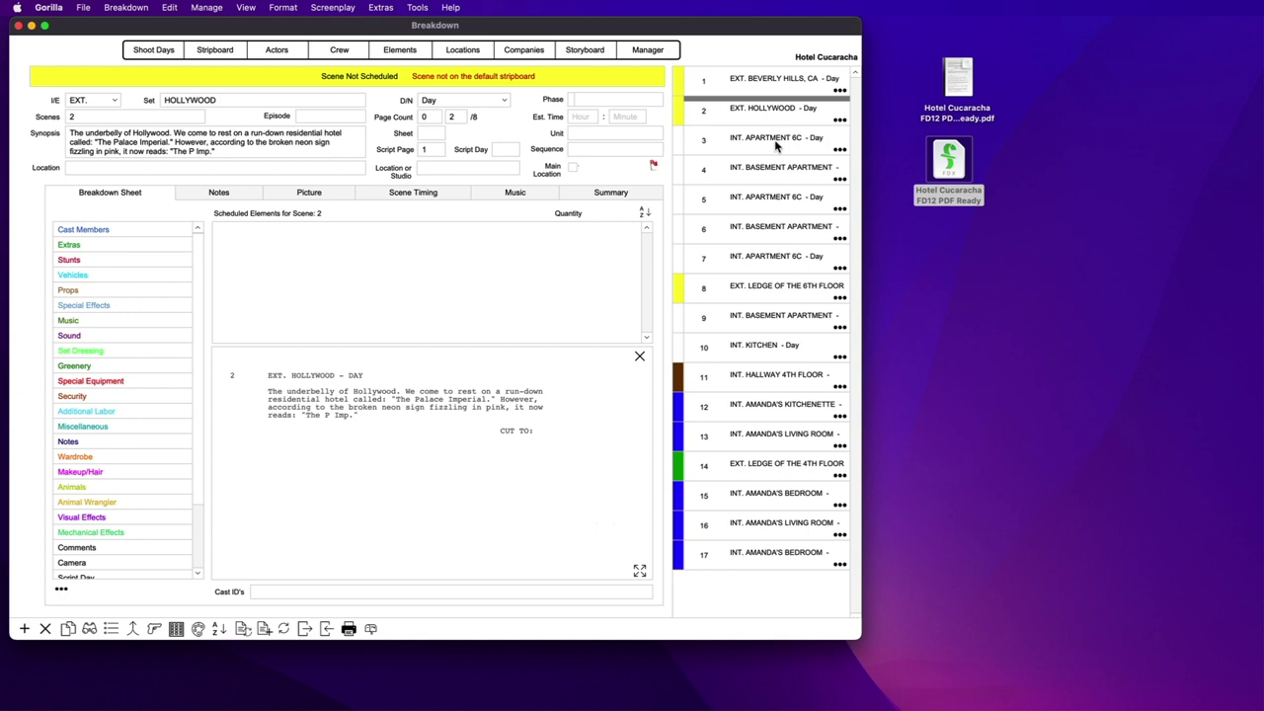
pyautogui.click(772, 152)
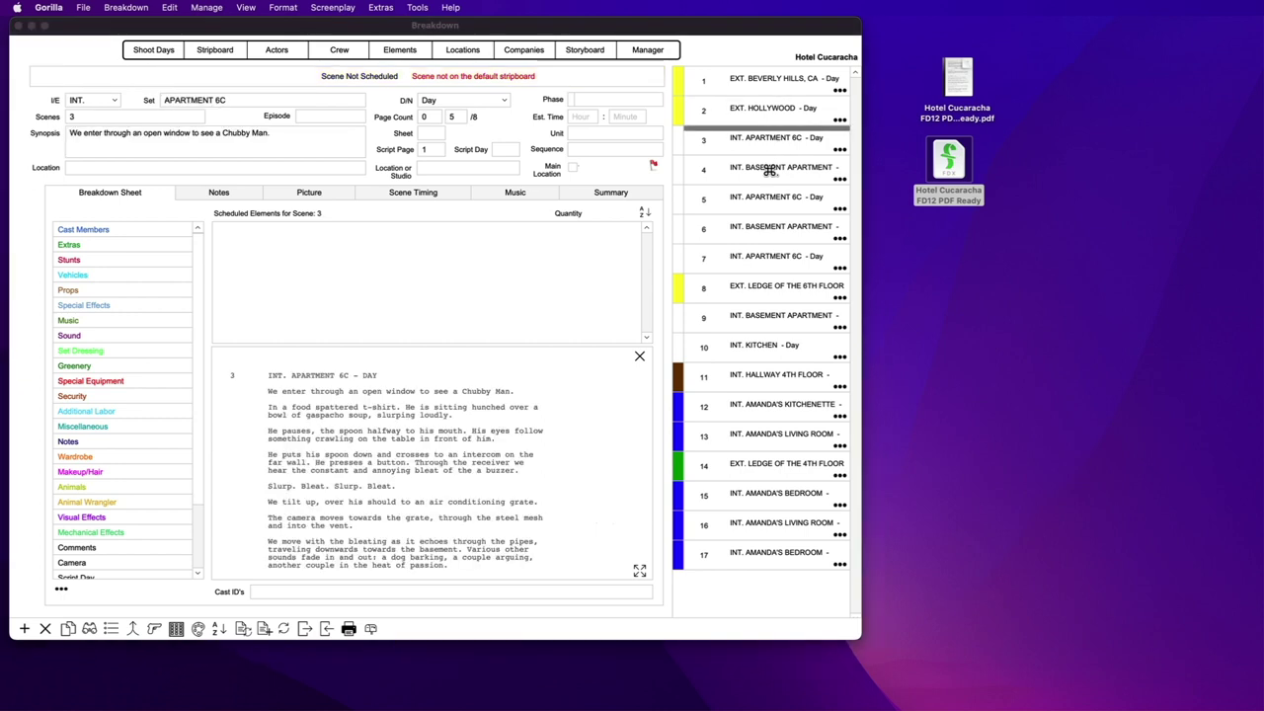
pyautogui.click(767, 170)
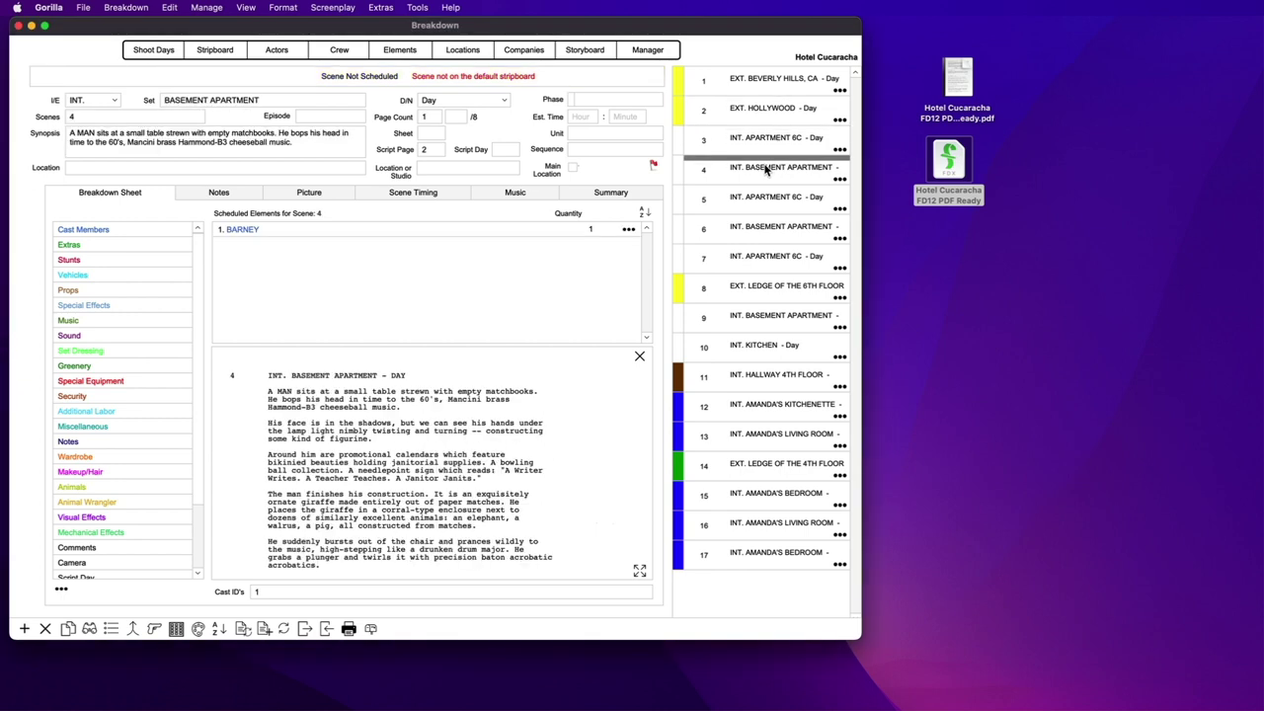
pyautogui.click(758, 198)
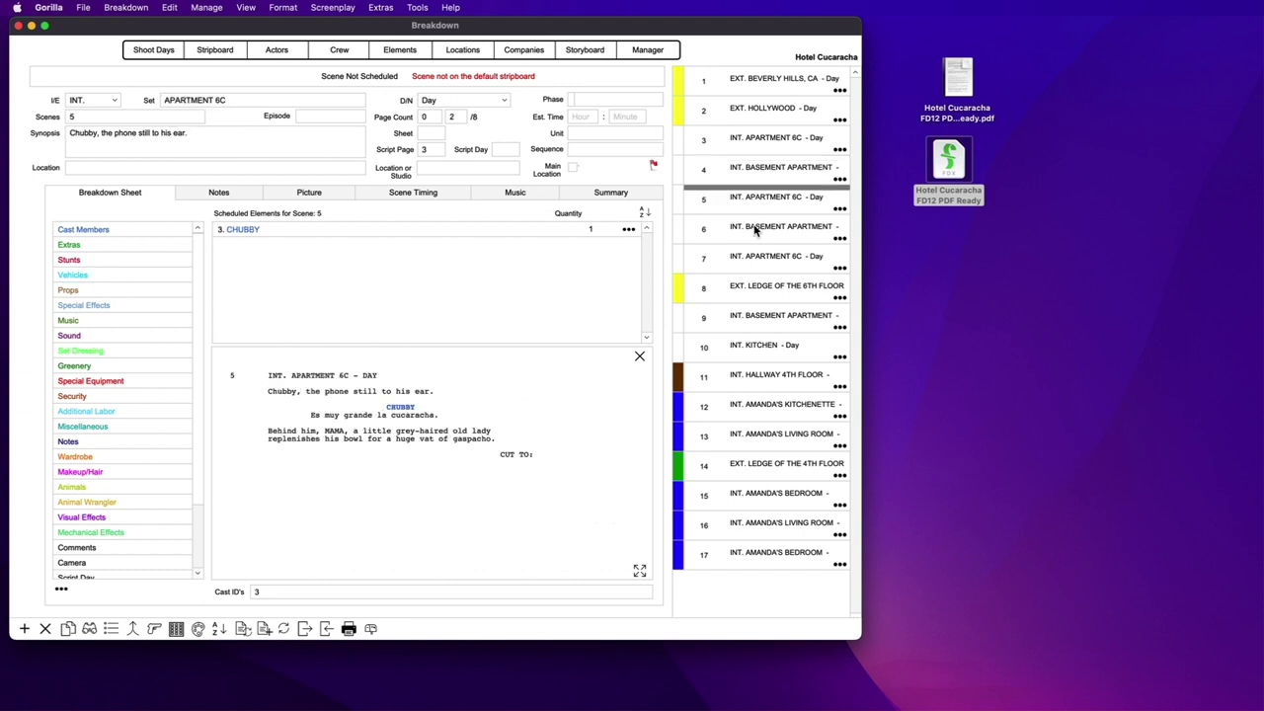
pyautogui.click(755, 229)
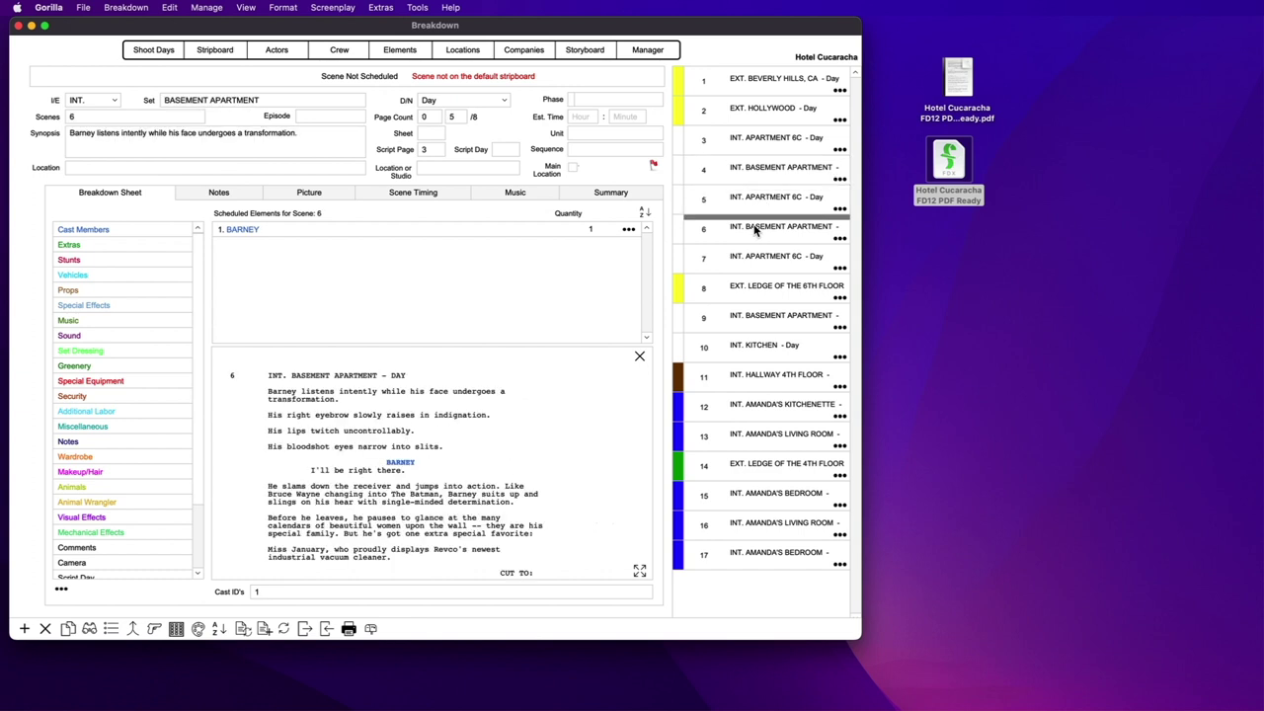